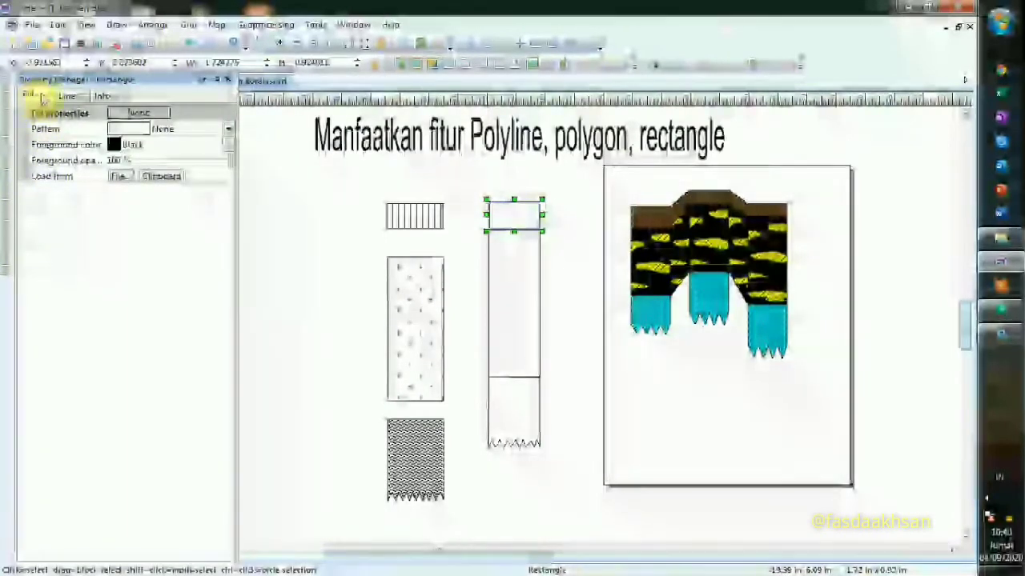
- Fill the column's top rectangle with the Vertical pattern
left_click(179, 133)
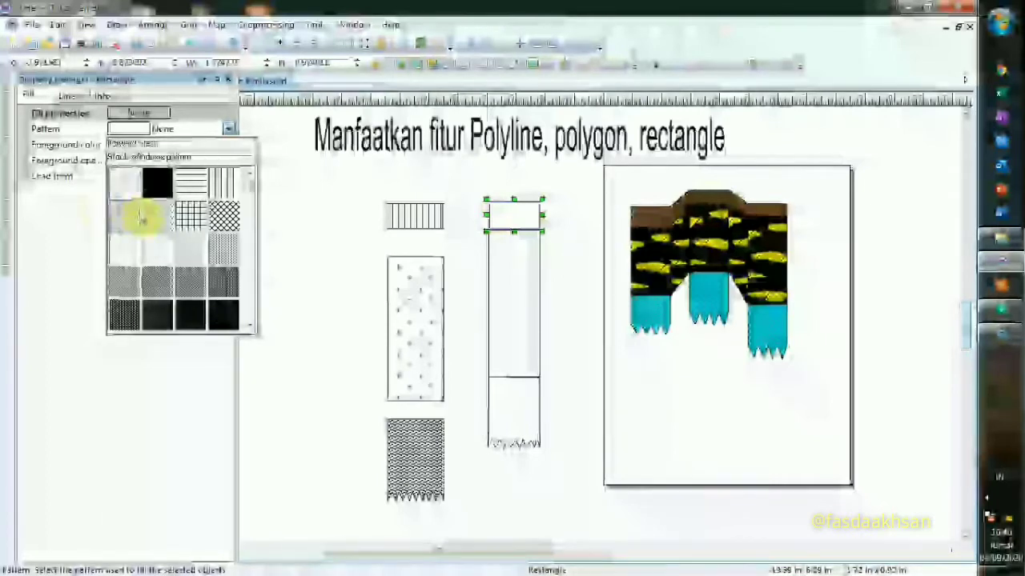
left_click(221, 190)
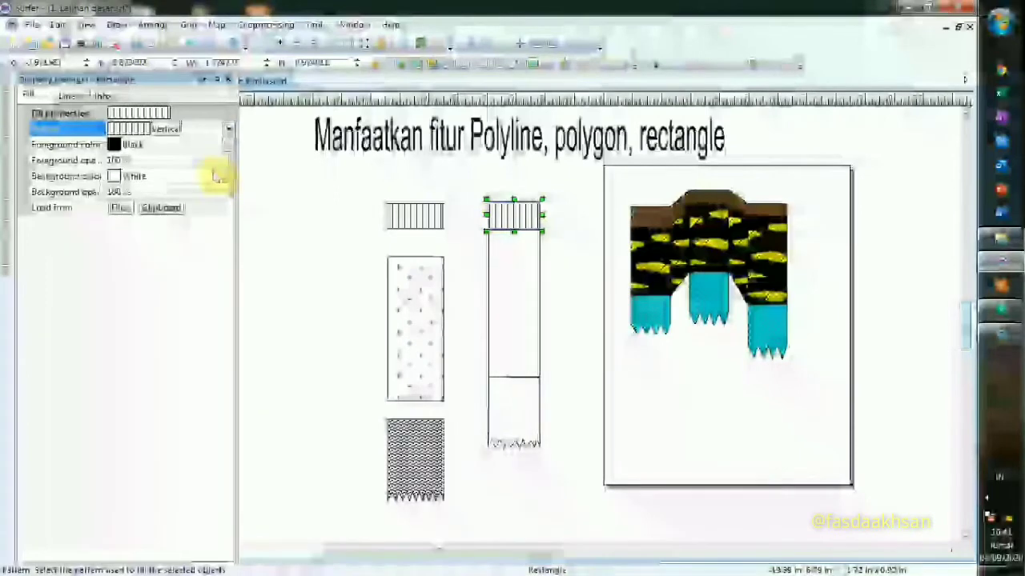
left_click(156, 145)
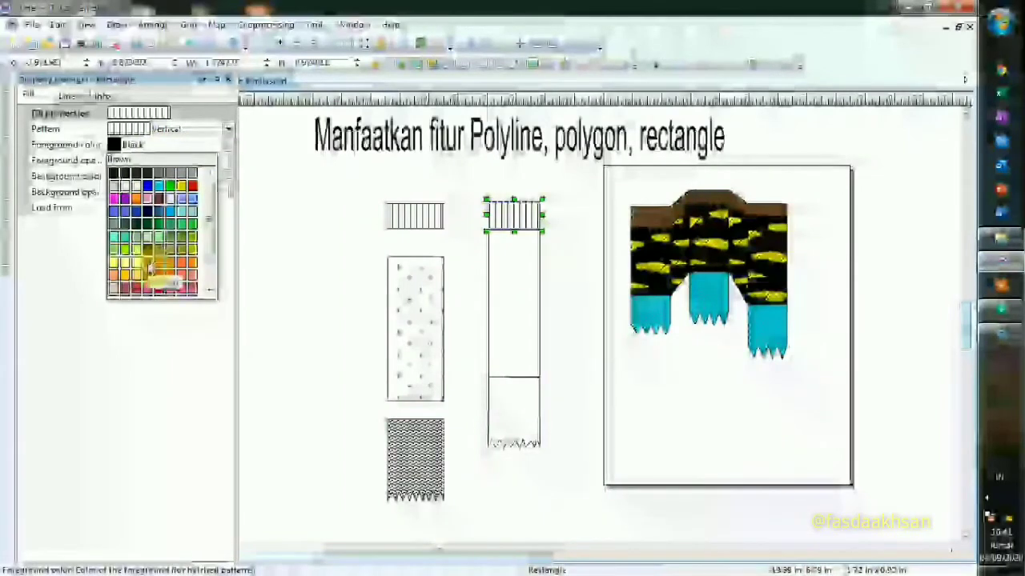
left_click(150, 266)
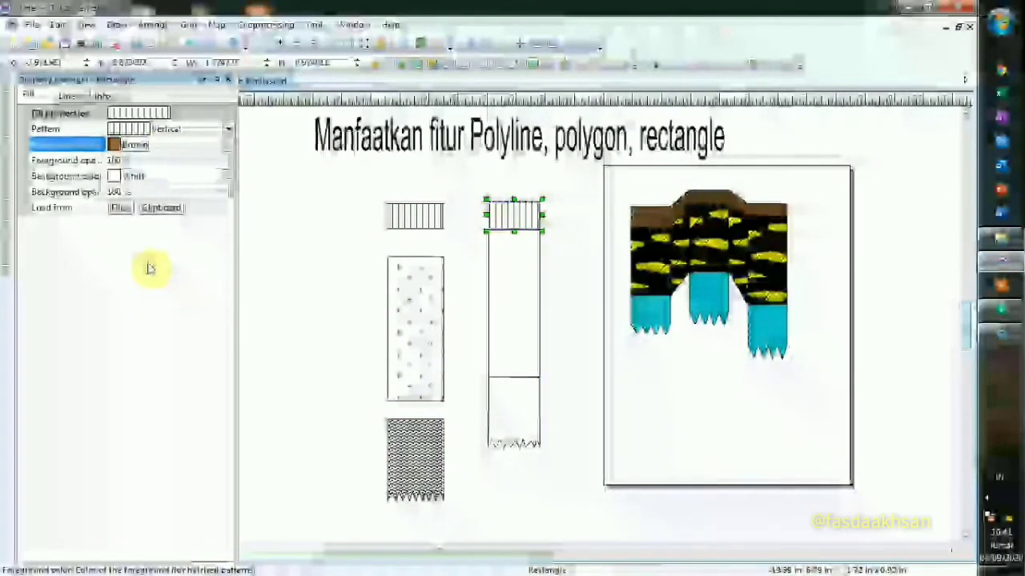
left_click(166, 145)
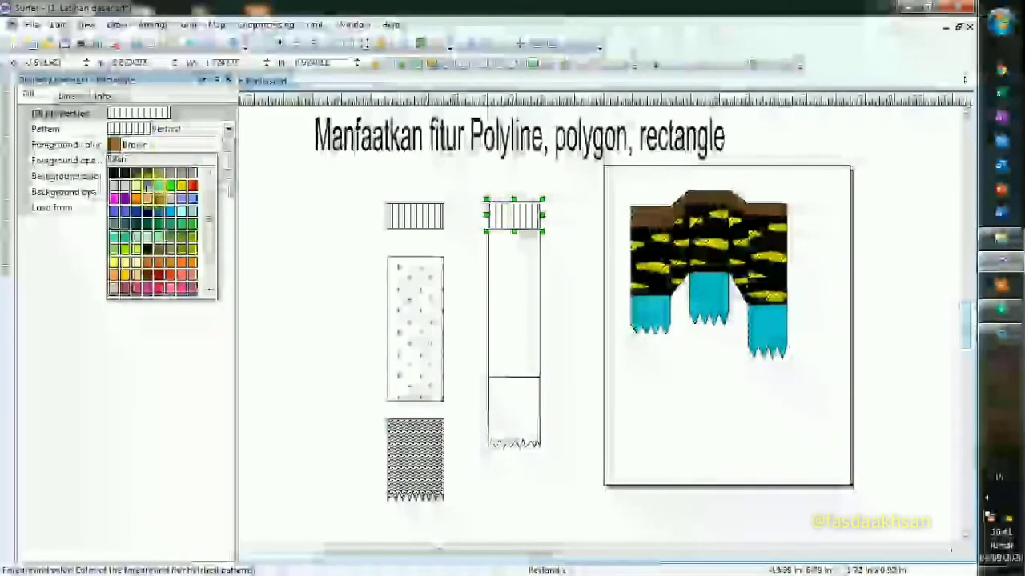
left_click(114, 175)
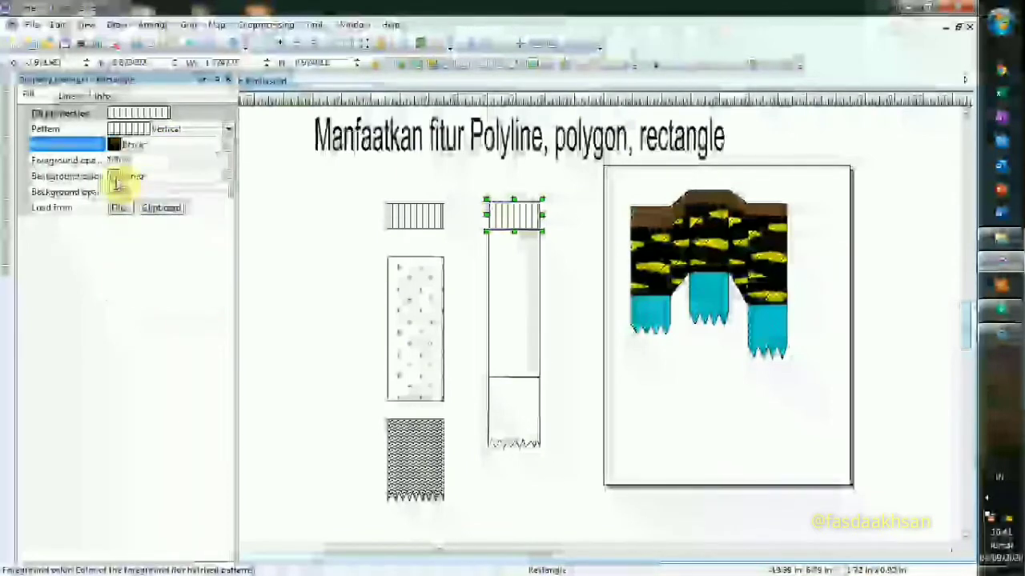
- Set the top rectangle's background color to Brown
left_click(170, 180)
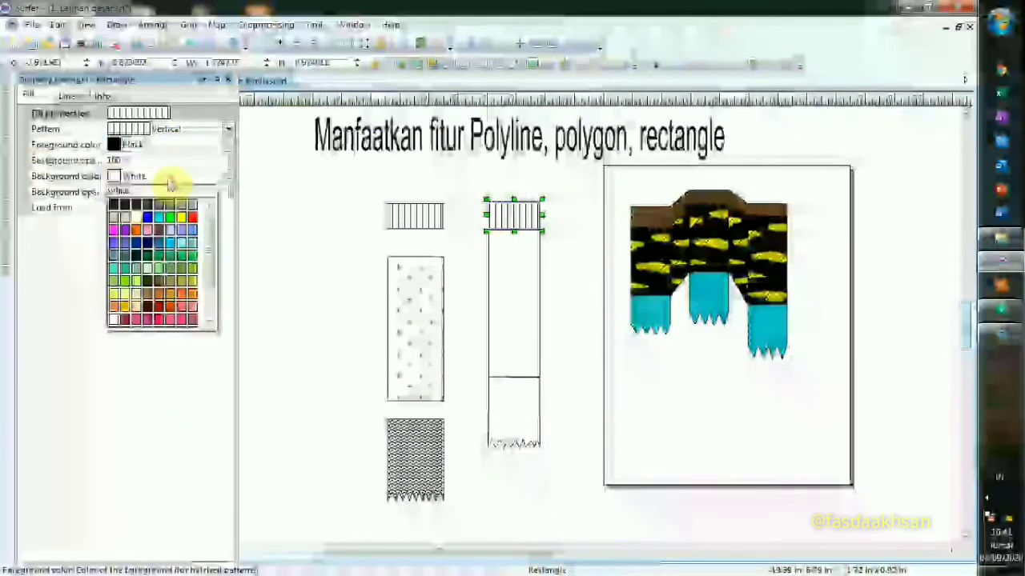
left_click(148, 298)
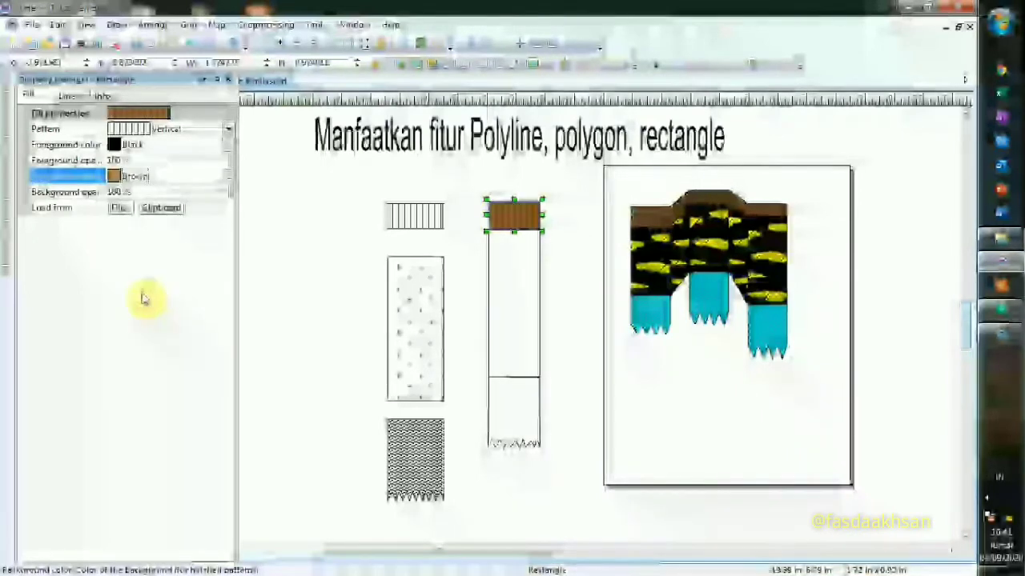
- Fill the column's tall middle rectangle with the Sand pattern
left_click(512, 288)
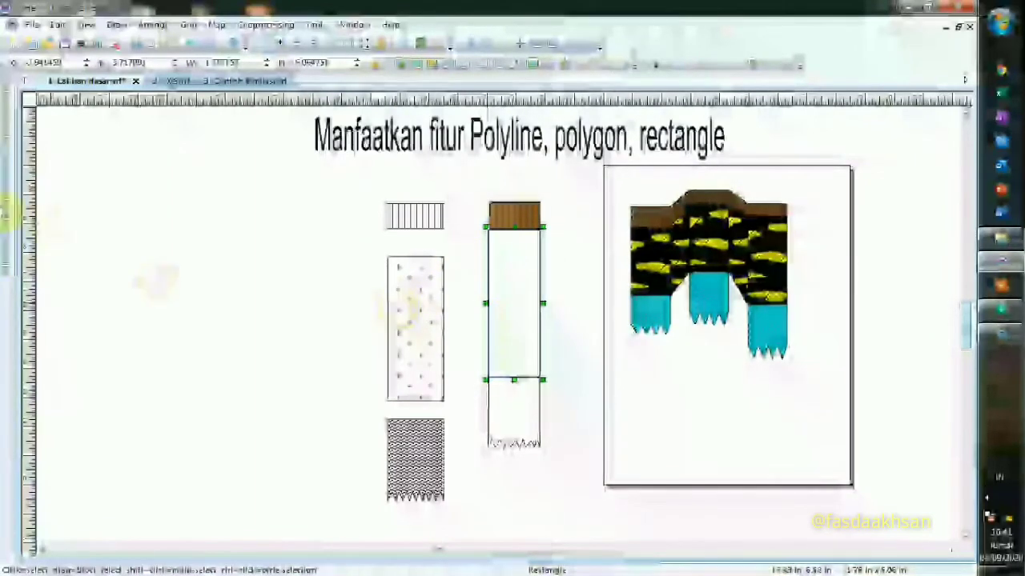
mouse_move(6, 204)
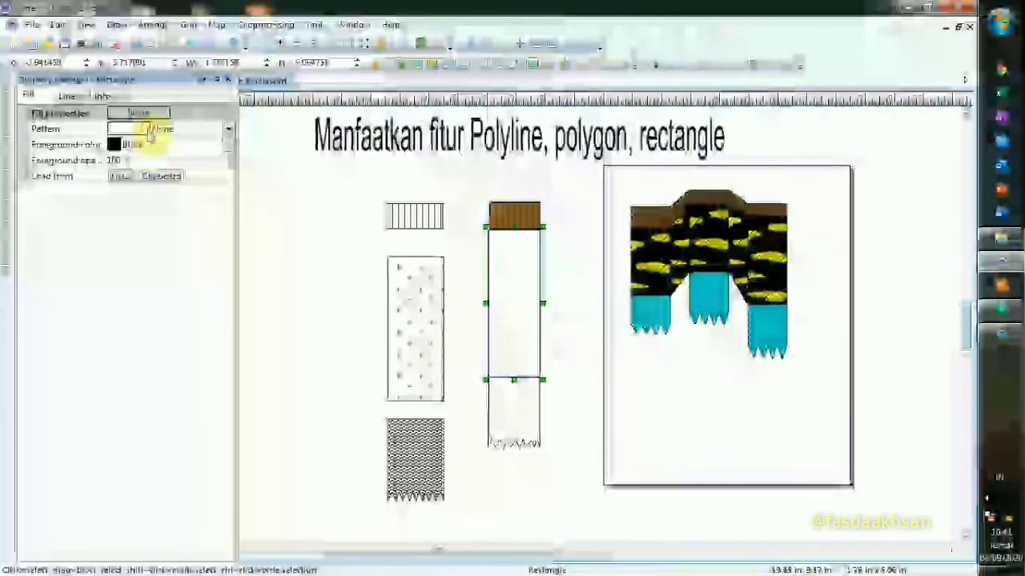
left_click(160, 130)
scroll(181, 281, "down", 3)
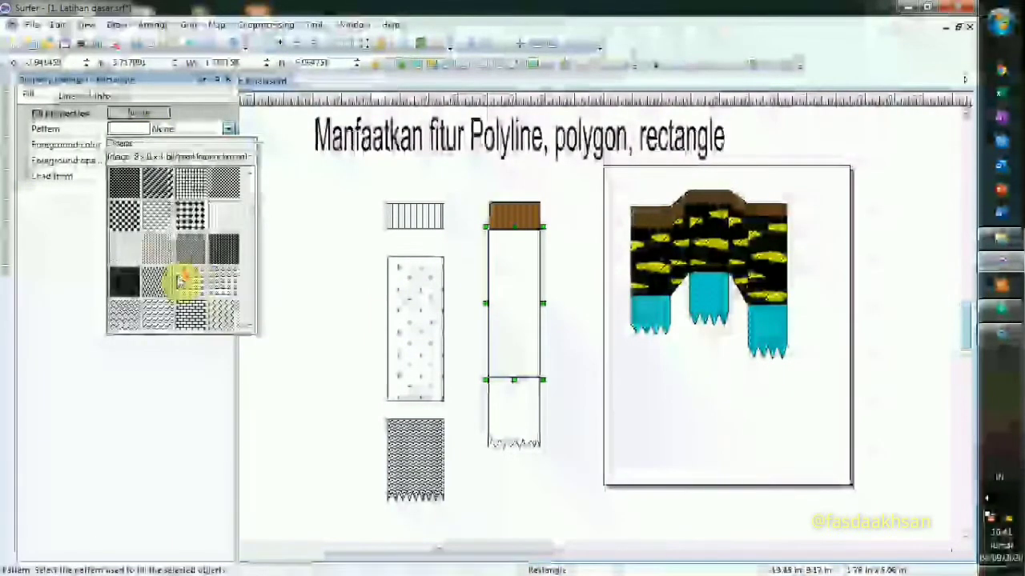
scroll(172, 276, "down", 3)
scroll(170, 276, "down", 3)
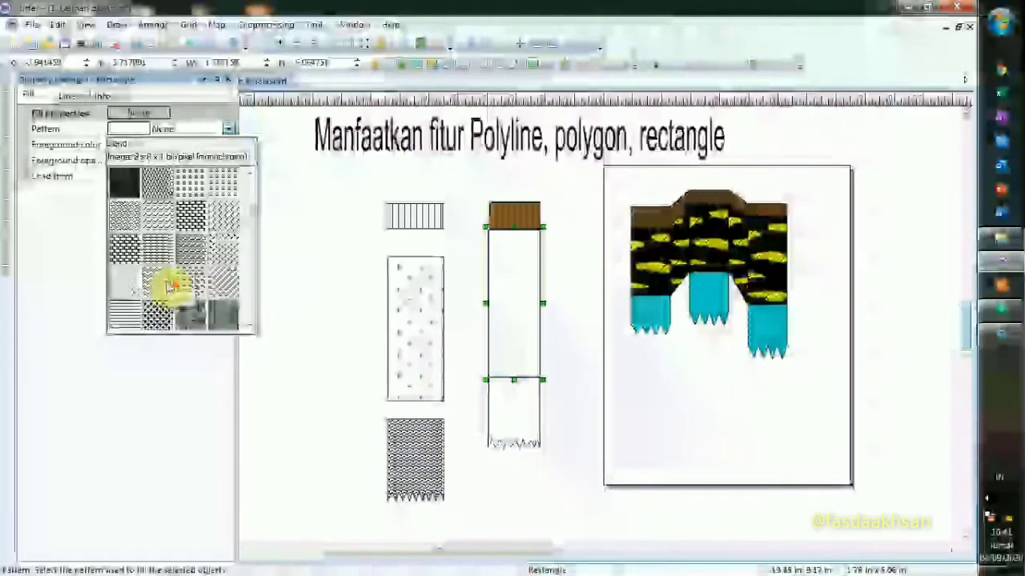
left_click(160, 189)
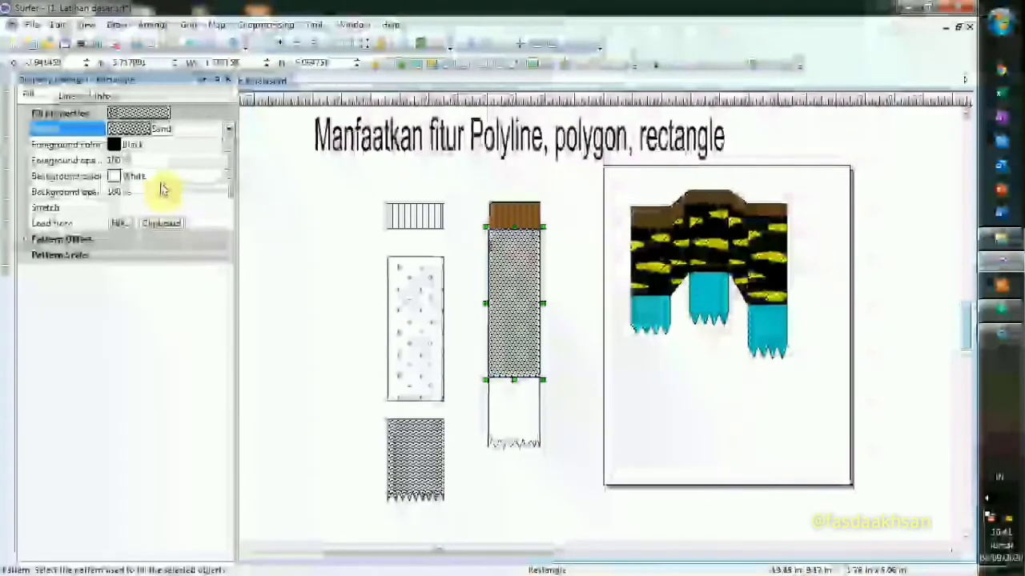
- Set the background color of the middle rectangle's sand fill to 10% Black
left_click(215, 147)
left_click(214, 147)
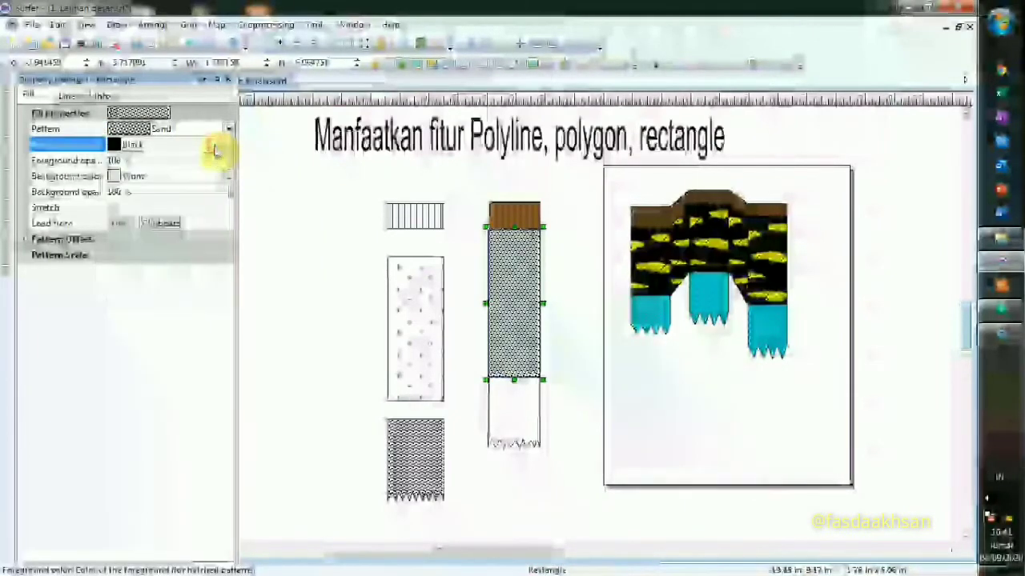
left_click(197, 151)
left_click(197, 154)
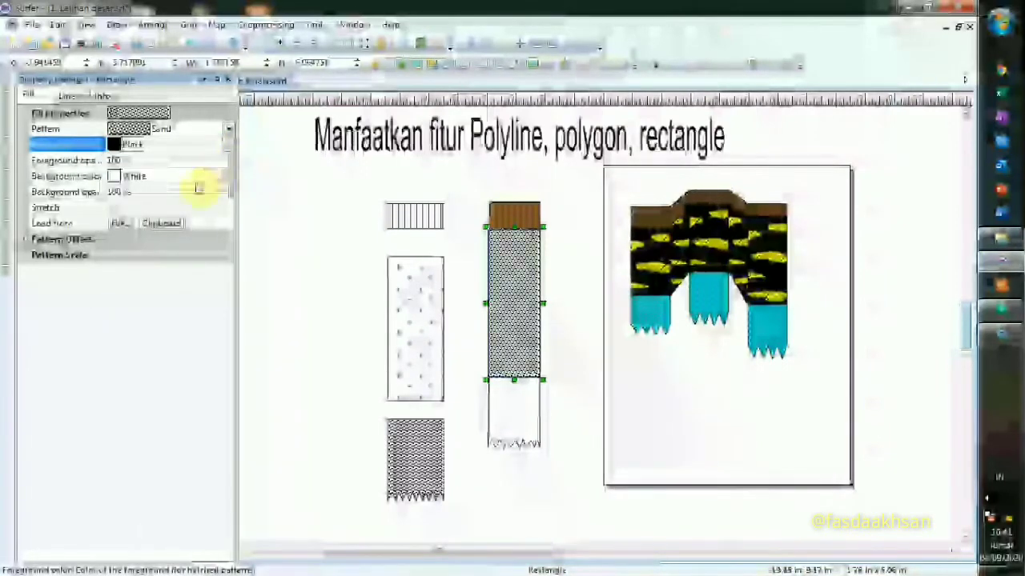
left_click(206, 176)
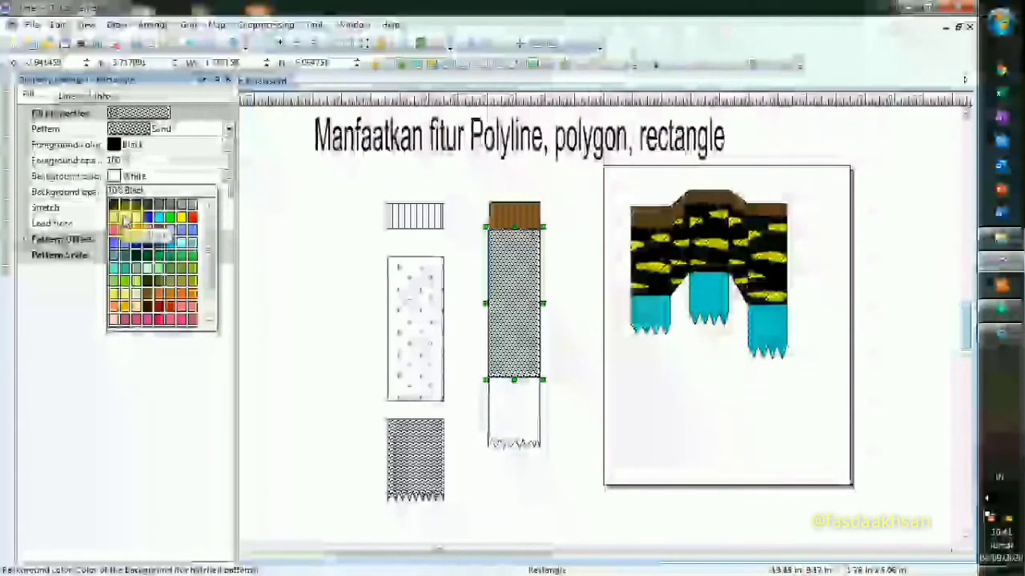
left_click(122, 220)
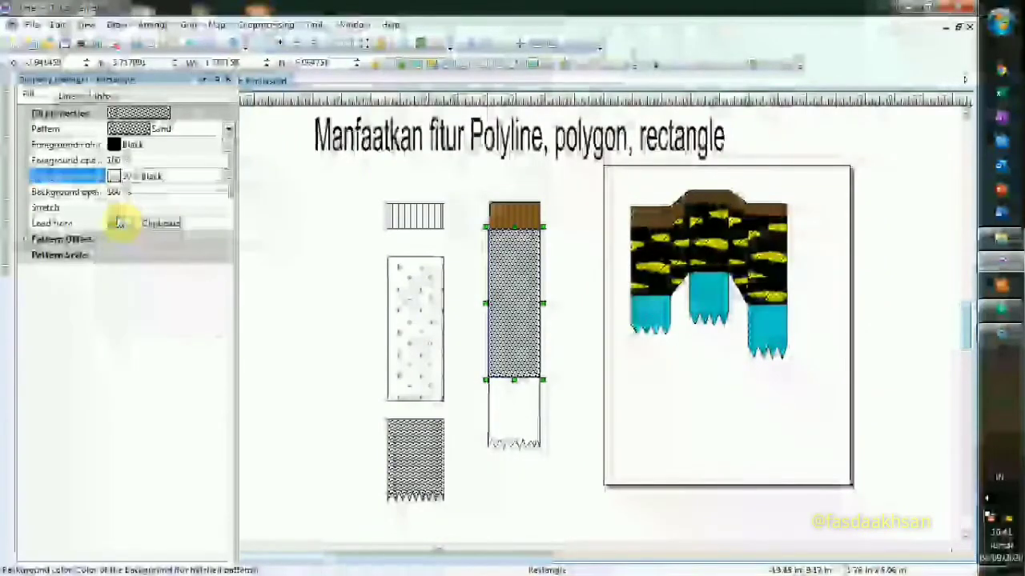
- Fill the jagged polygon at the column's base with the Water pattern on a turquoise background
left_click(519, 422)
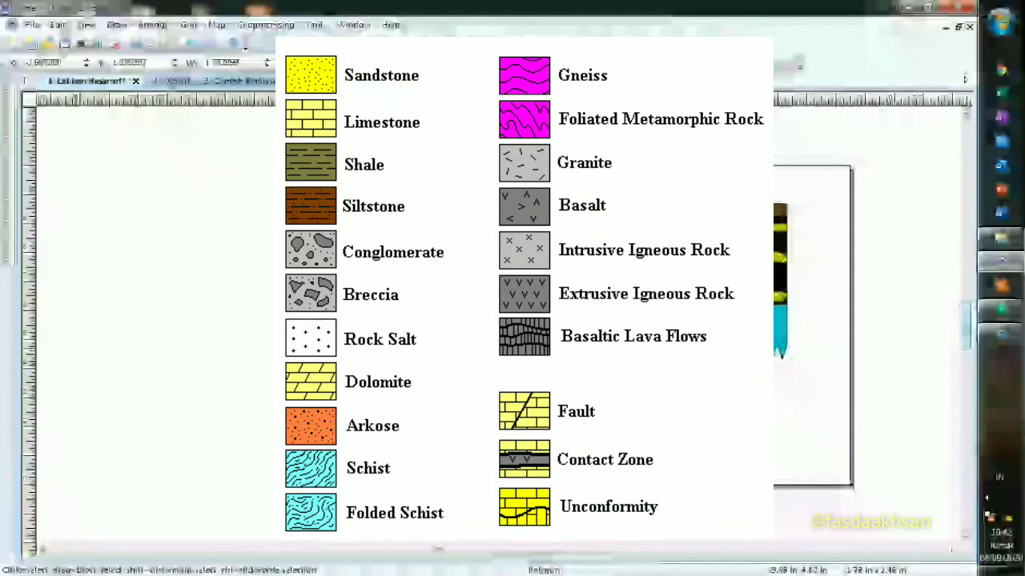
mouse_move(3, 213)
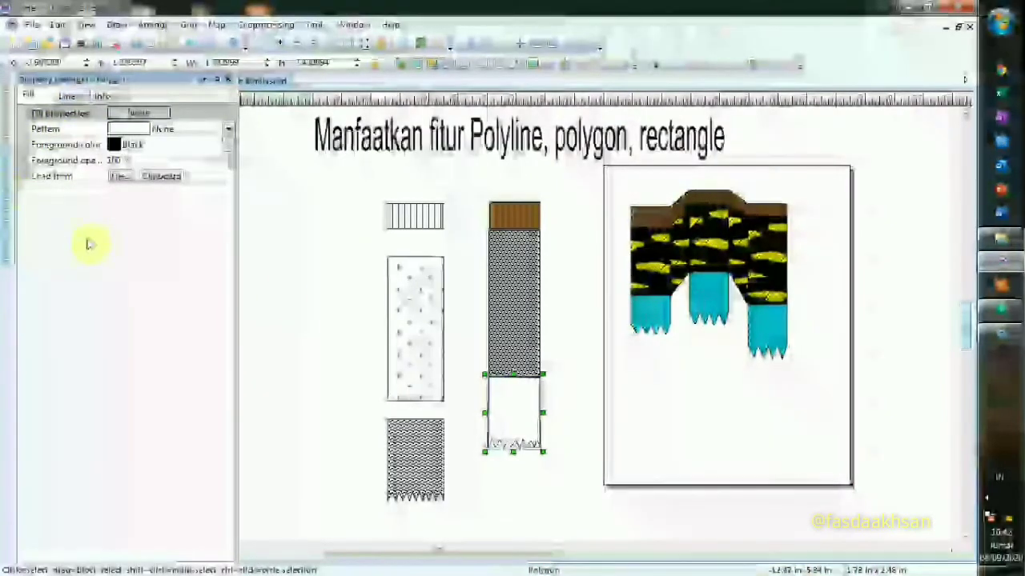
left_click(186, 130)
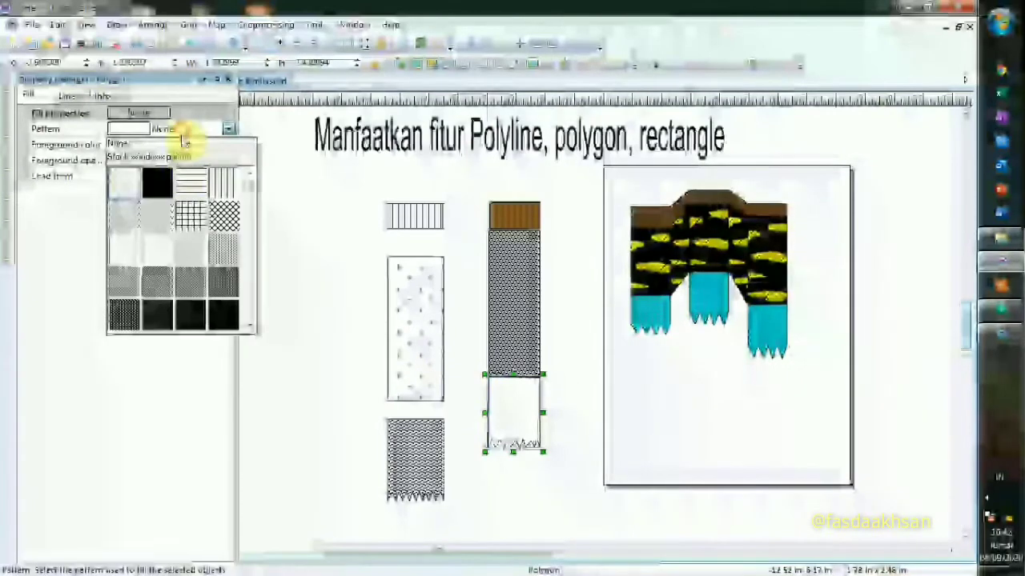
scroll(170, 277, "down", 6)
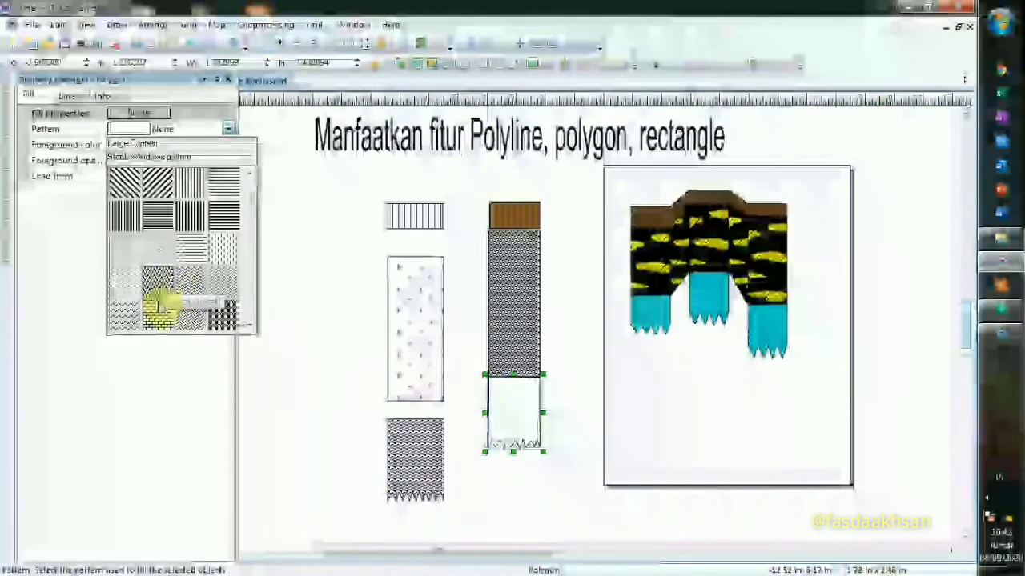
scroll(160, 304, "down", 4)
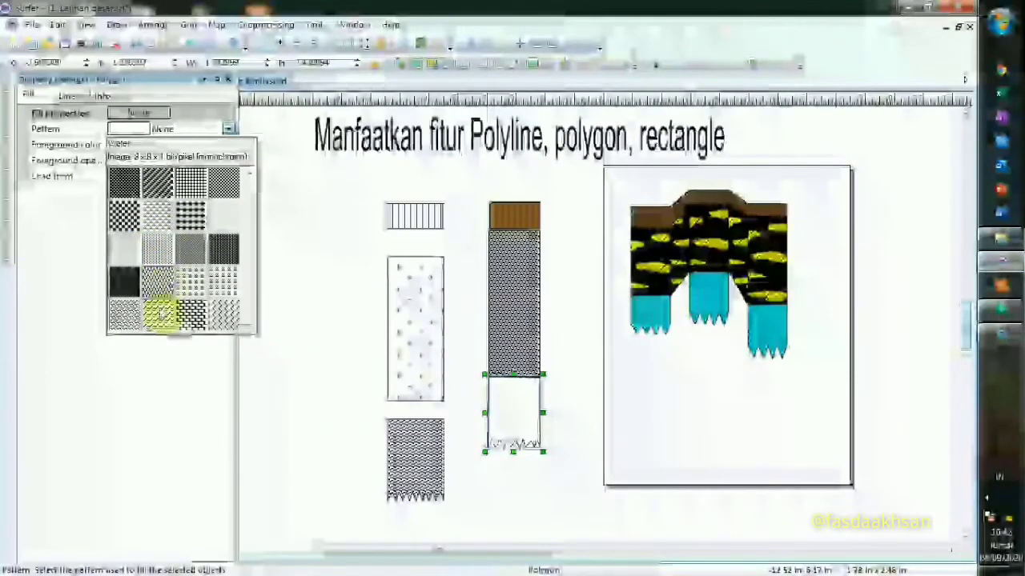
left_click(160, 314)
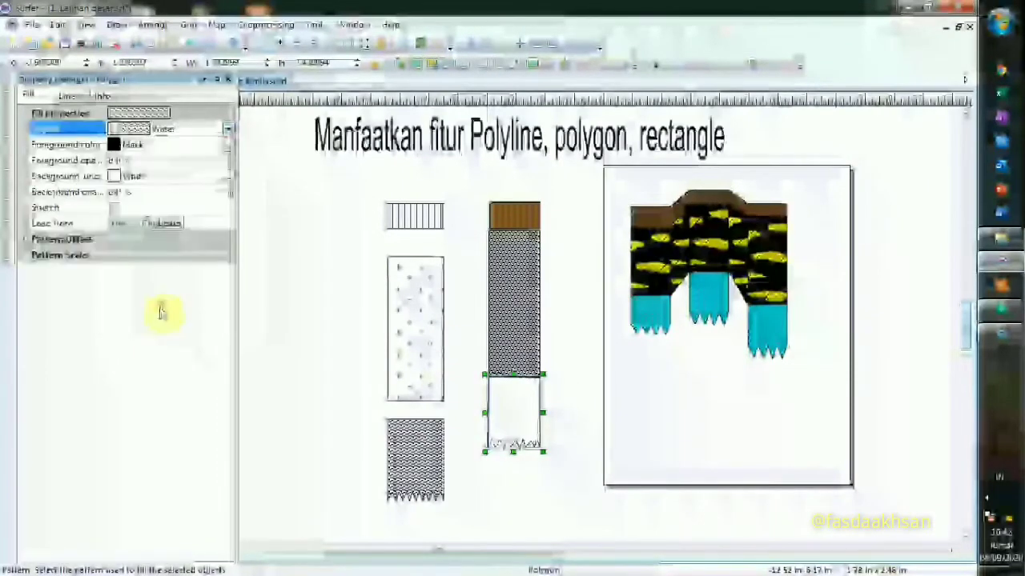
left_click(216, 177)
left_click(181, 230)
left_click(555, 342)
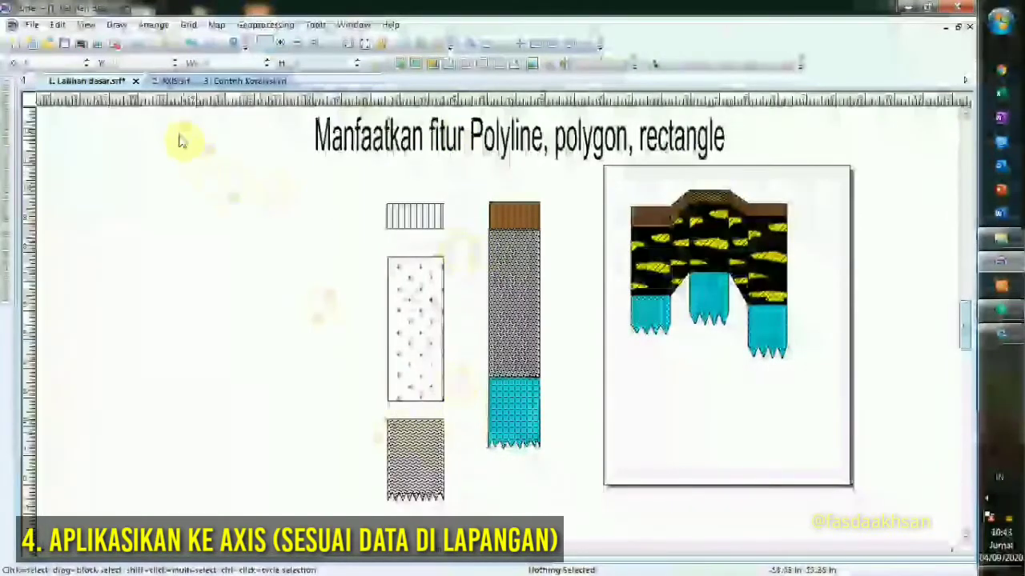
- Look over the axes in 2. AXIS.srf, and copy the brown rectangle at the top of the column in 1. Latihan dasar.srf
left_click(166, 81)
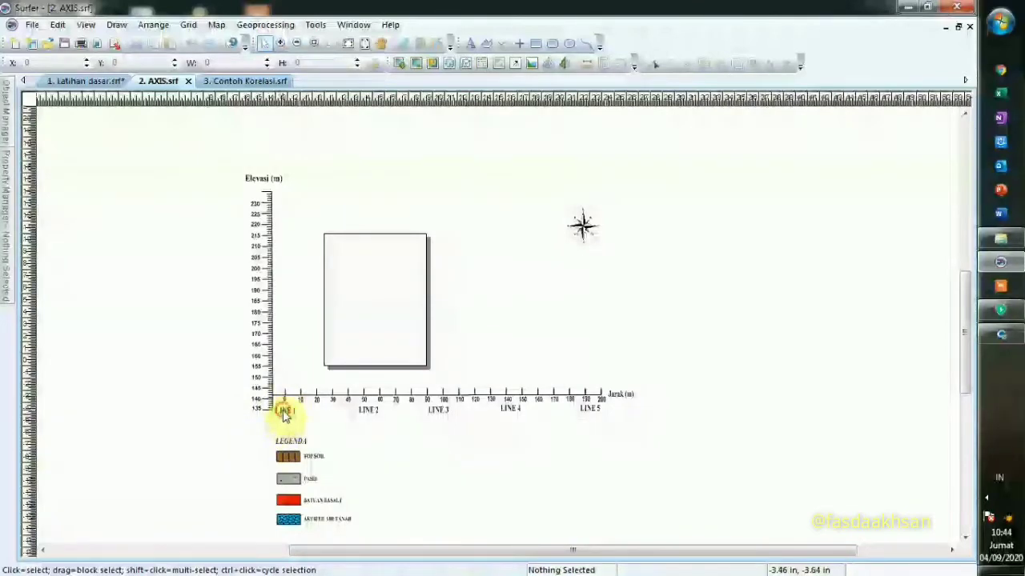
left_click(361, 456)
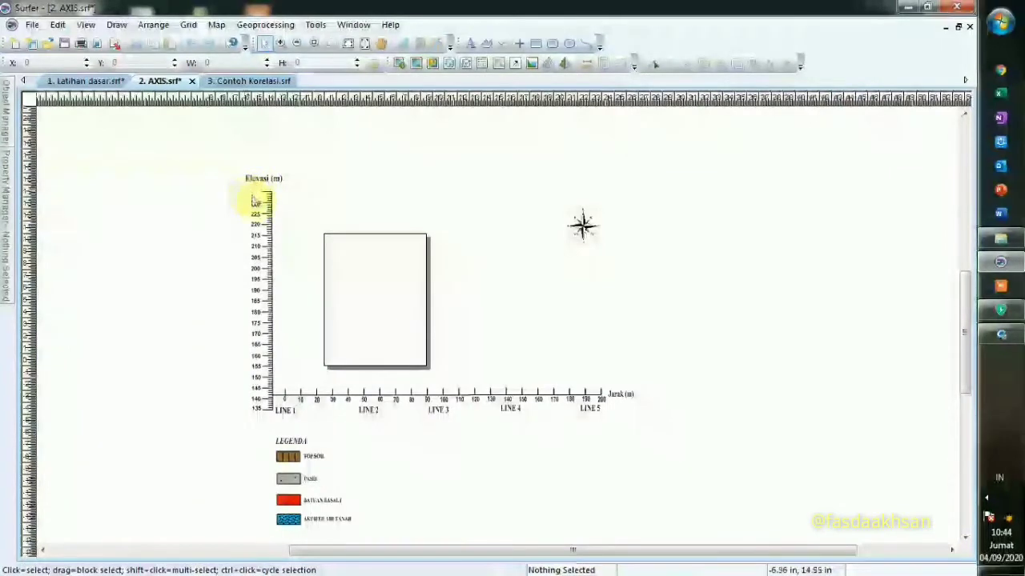
left_click(88, 82)
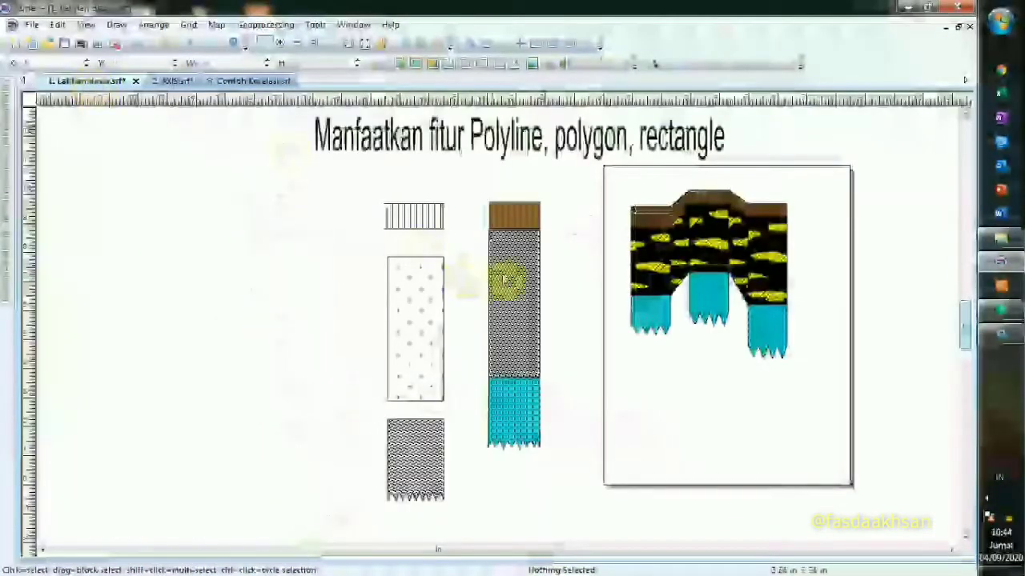
left_click(508, 275)
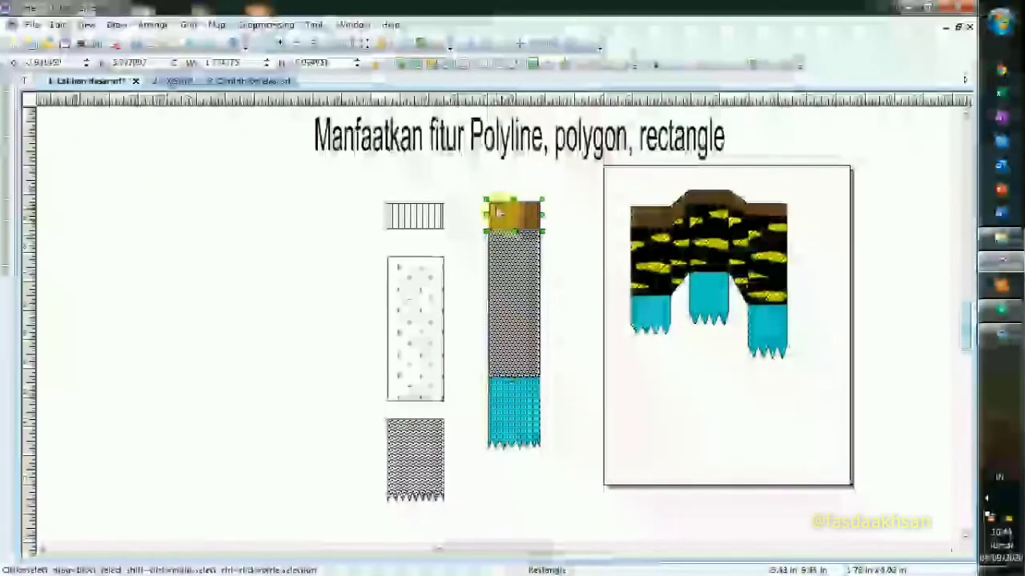
left_click(498, 213)
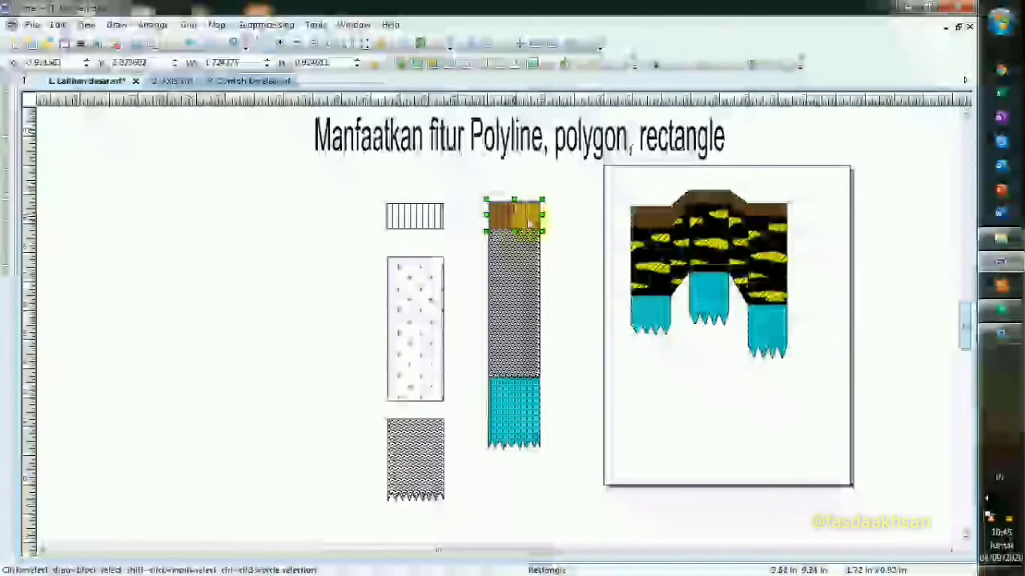
right_click(519, 231)
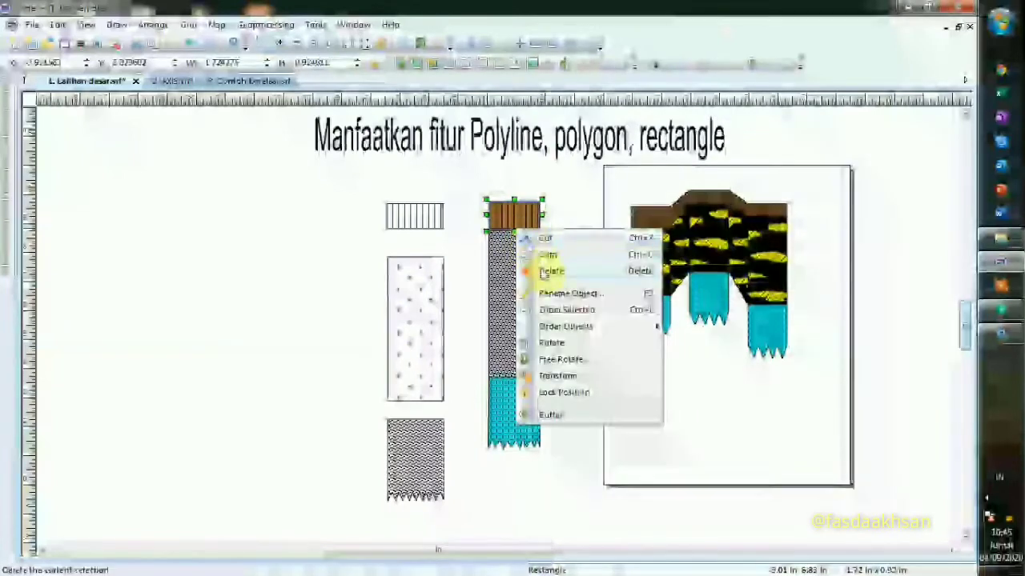
left_click(544, 255)
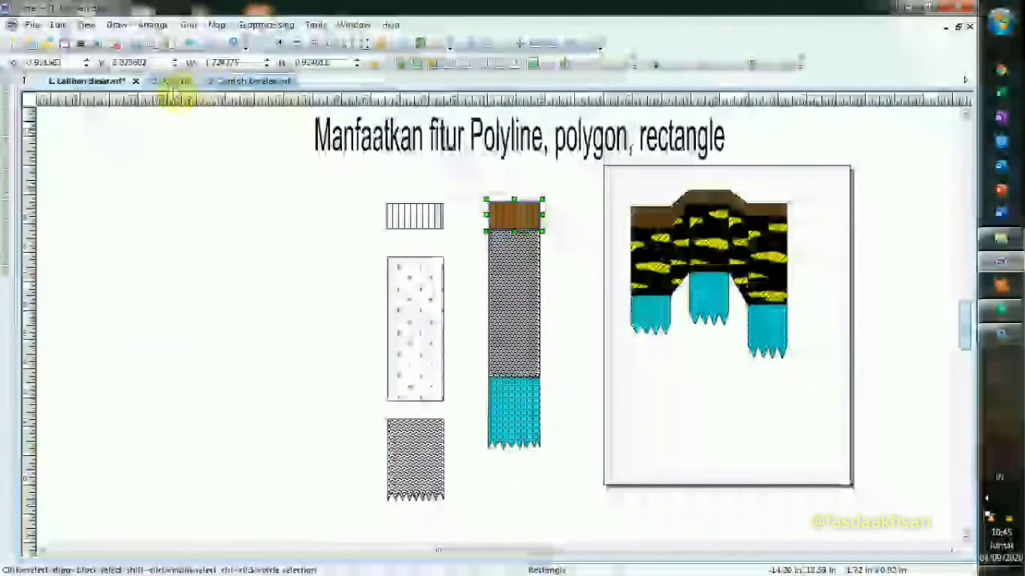
- Paste the brown rectangle into 2. AXIS.srf and place it above LINE 1 at about 195 m elevation
left_click(176, 84)
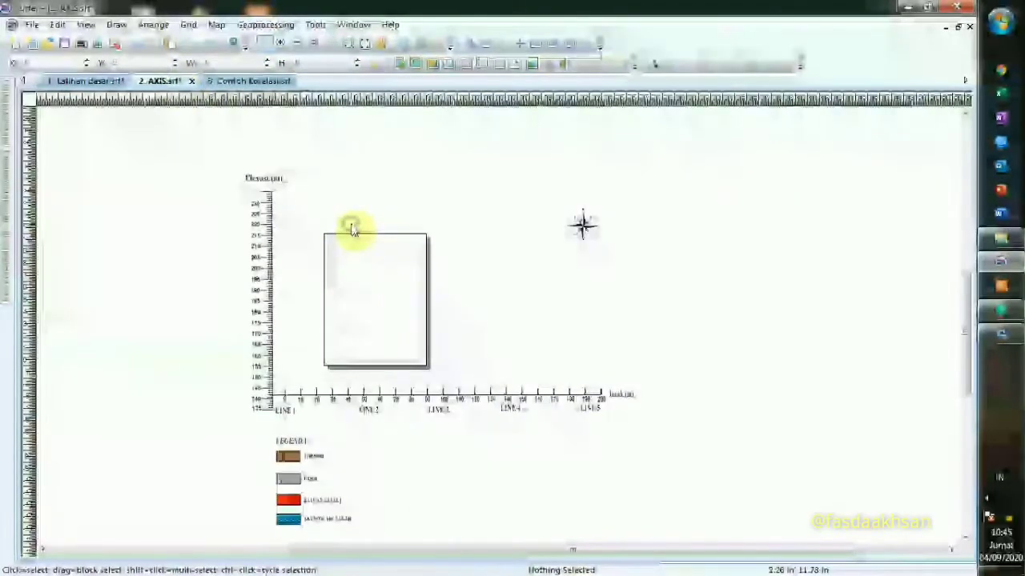
right_click(352, 229)
left_click(383, 249)
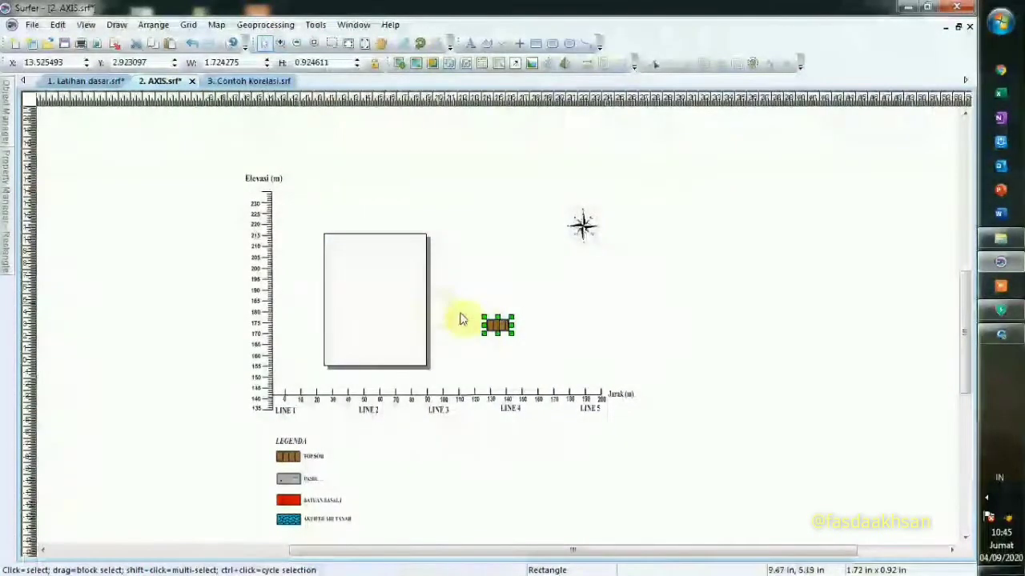
left_click_drag(501, 329, 287, 280)
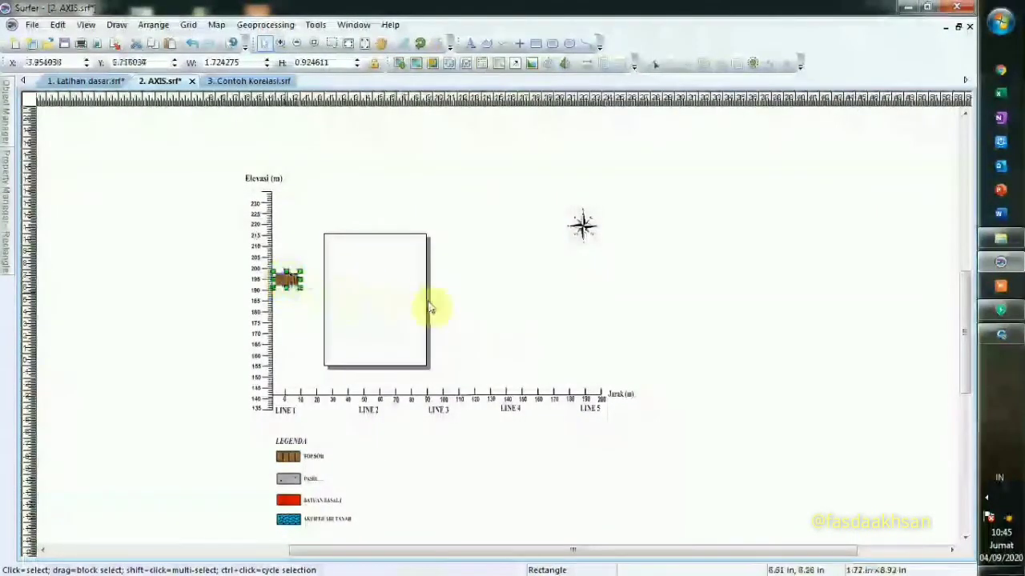
scroll(306, 307, "up", 2)
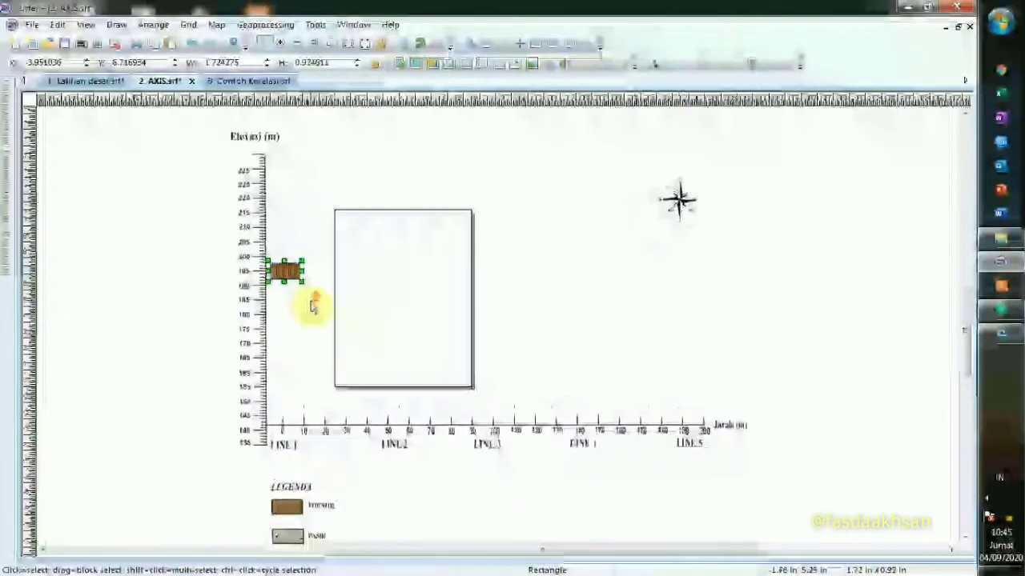
- Copy the sand-filled rectangle in the middle of the column in 1. Latihan dasar.srf
scroll(171, 309, "up", 2)
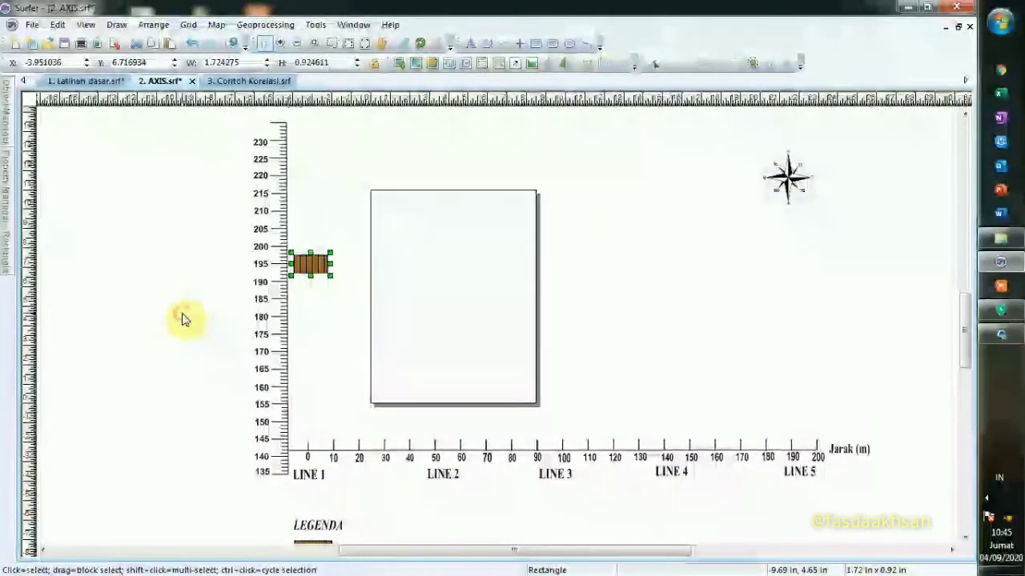
left_click(92, 82)
left_click(516, 302)
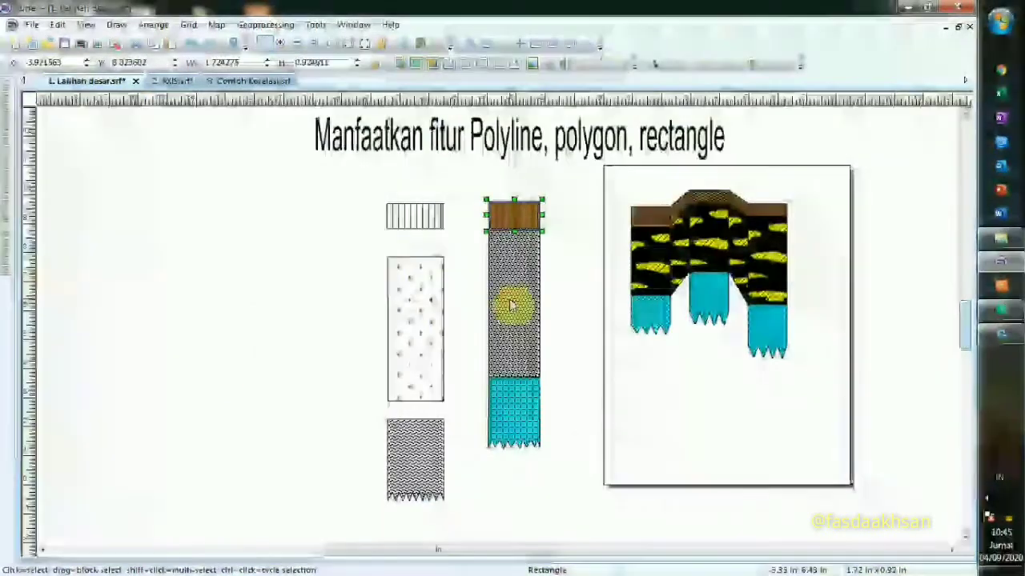
right_click(518, 305)
left_click(556, 323)
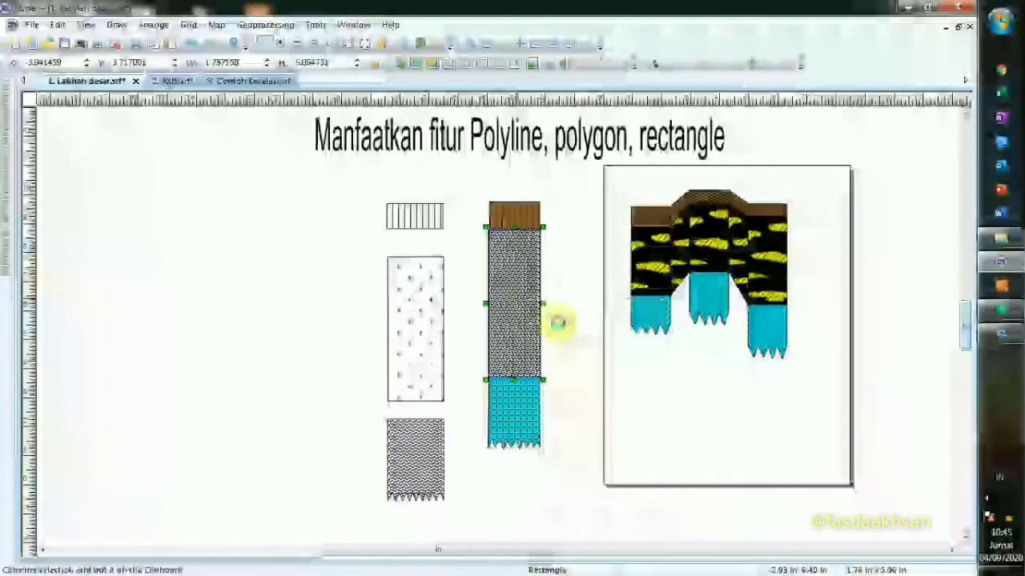
- Paste the sand rectangle into 2. AXIS.srf and align it directly beneath the brown rectangle above LINE 1, from about 192 to 164 m elevation
left_click(171, 81)
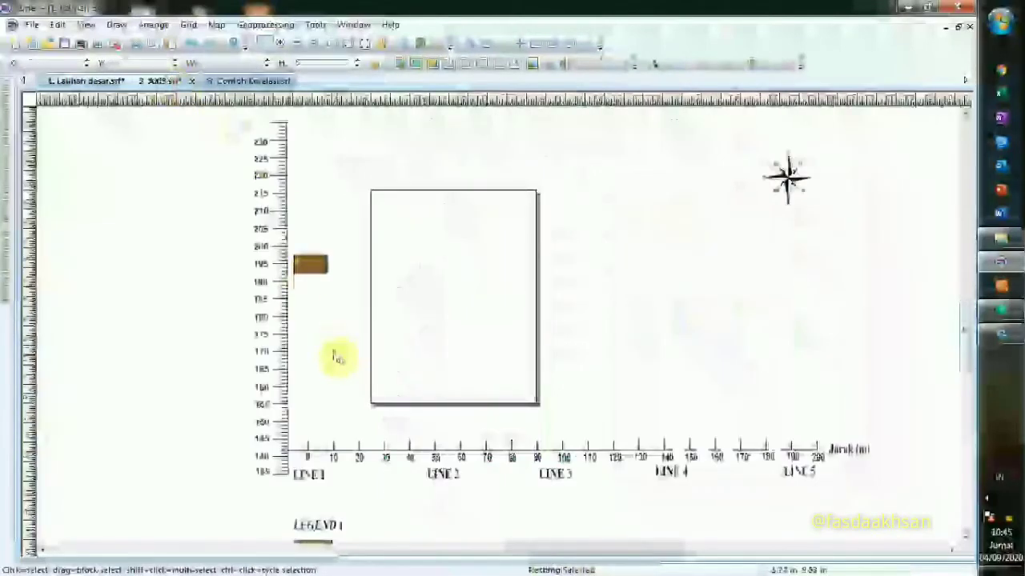
right_click(320, 308)
left_click(350, 332)
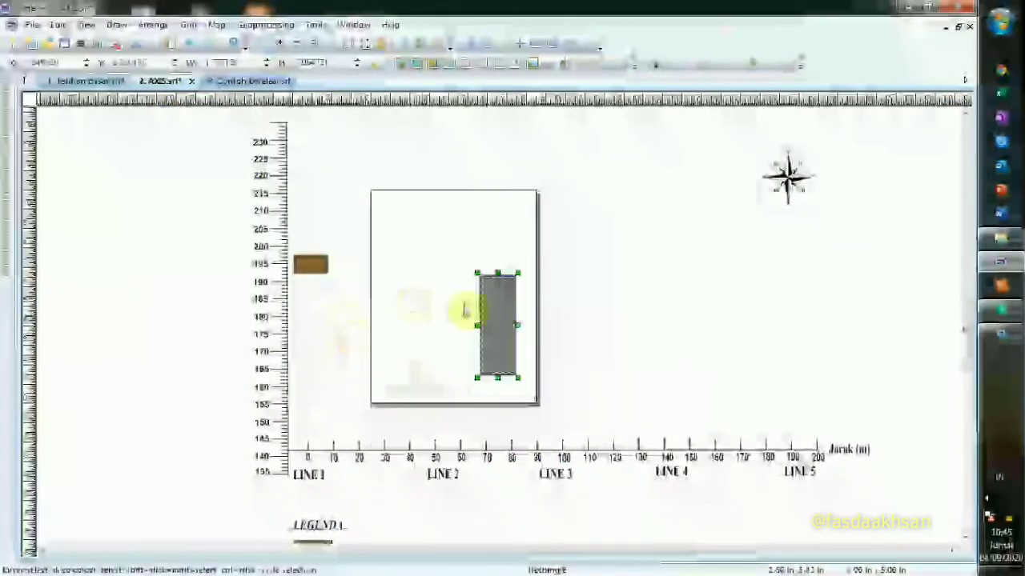
left_click_drag(501, 316, 305, 316)
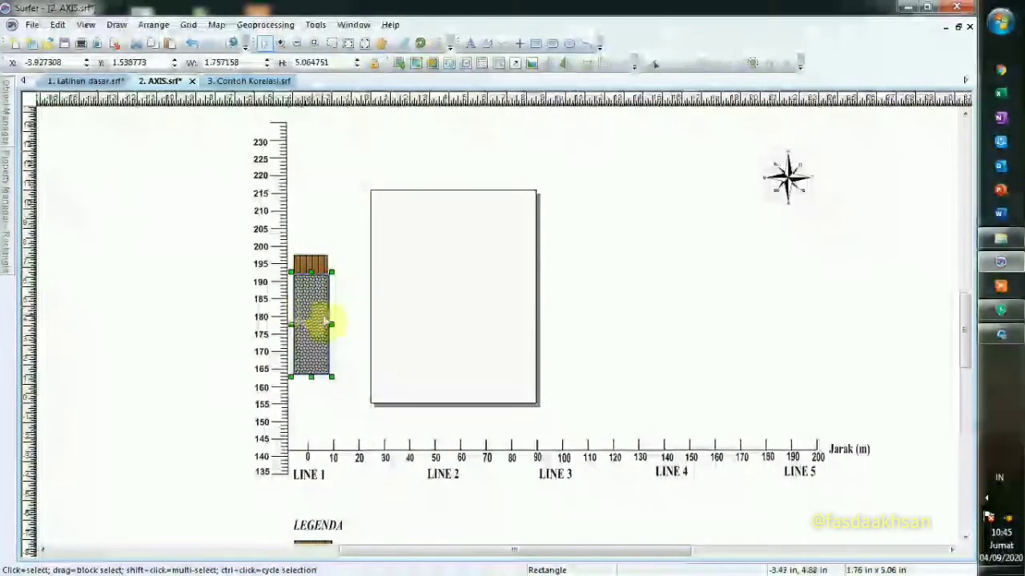
key("Up")
key("Left")
key("Left")
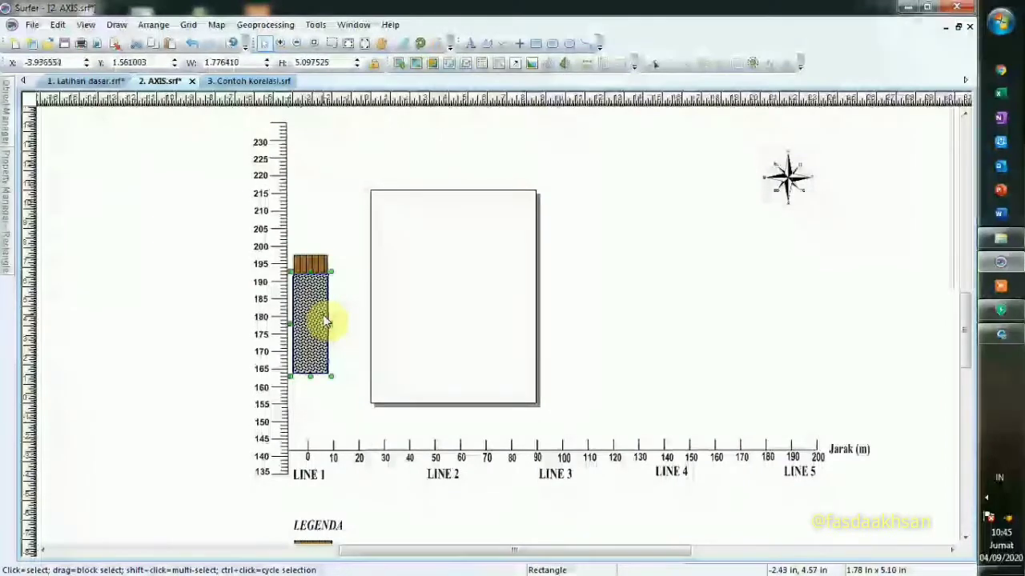
key("Up")
key("Left")
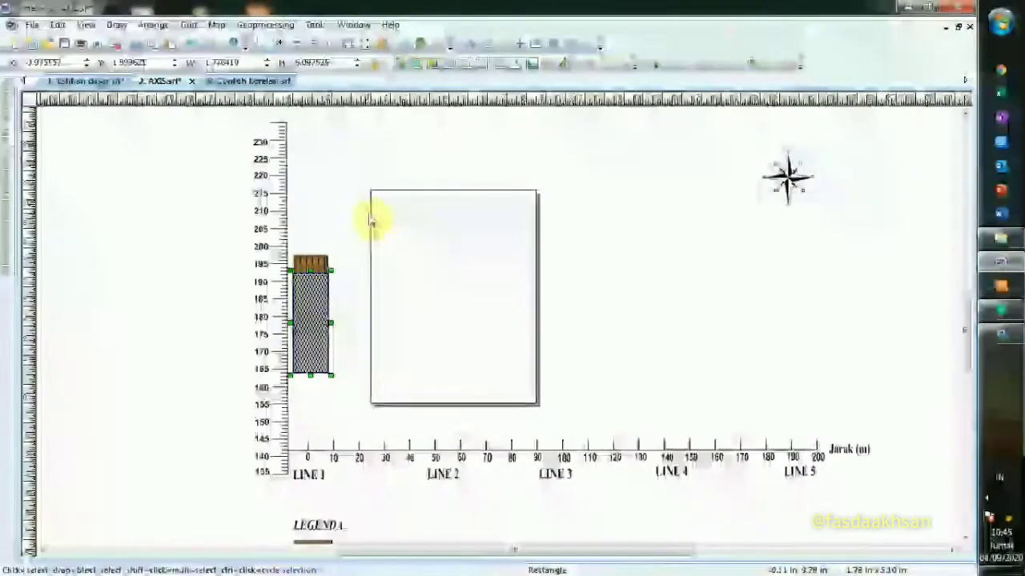
left_click(336, 201)
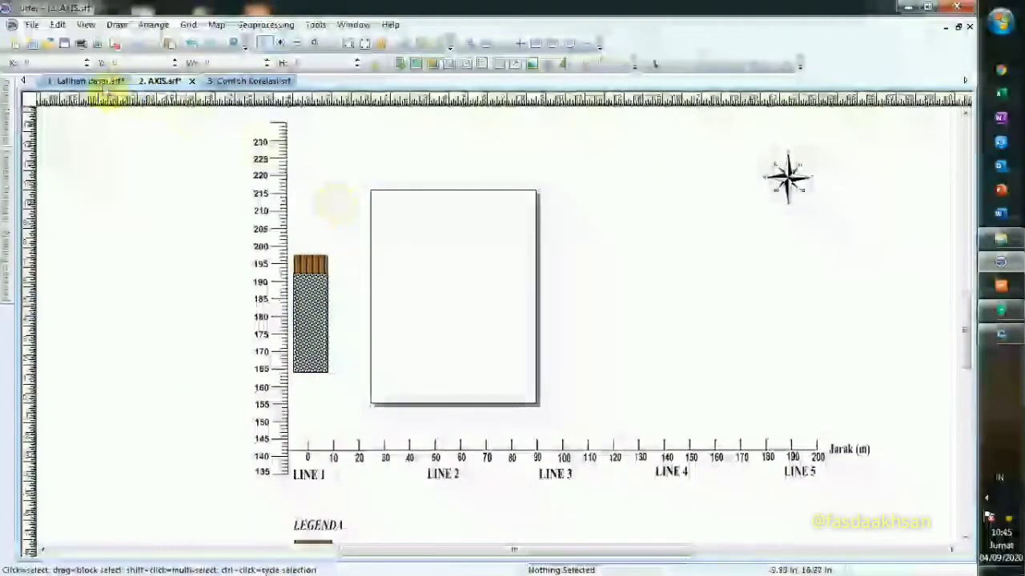
- Copy the jagged turquoise water polygon at the base of the column in 1. Latihan dasar.srf
left_click(103, 83)
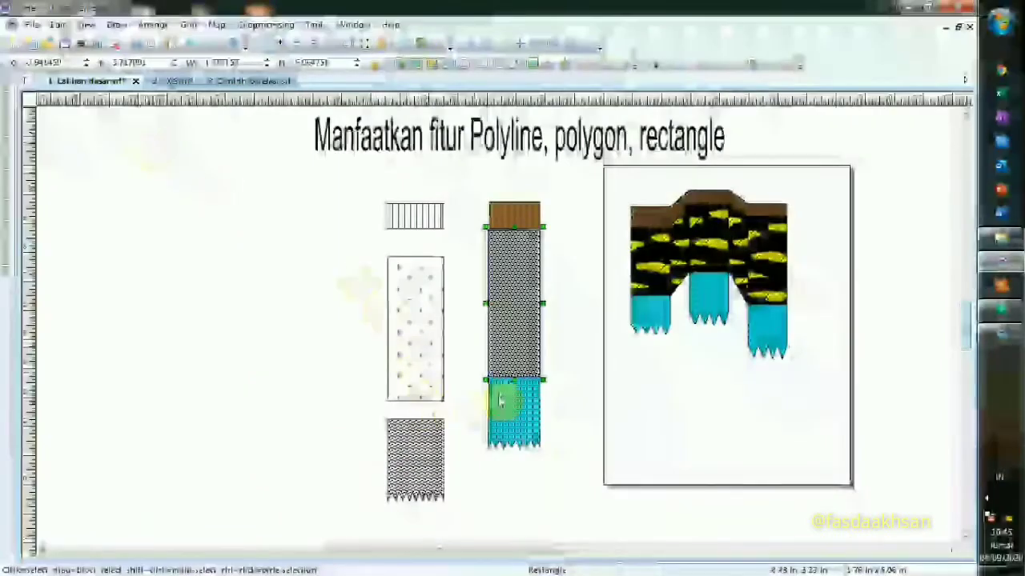
right_click(507, 407)
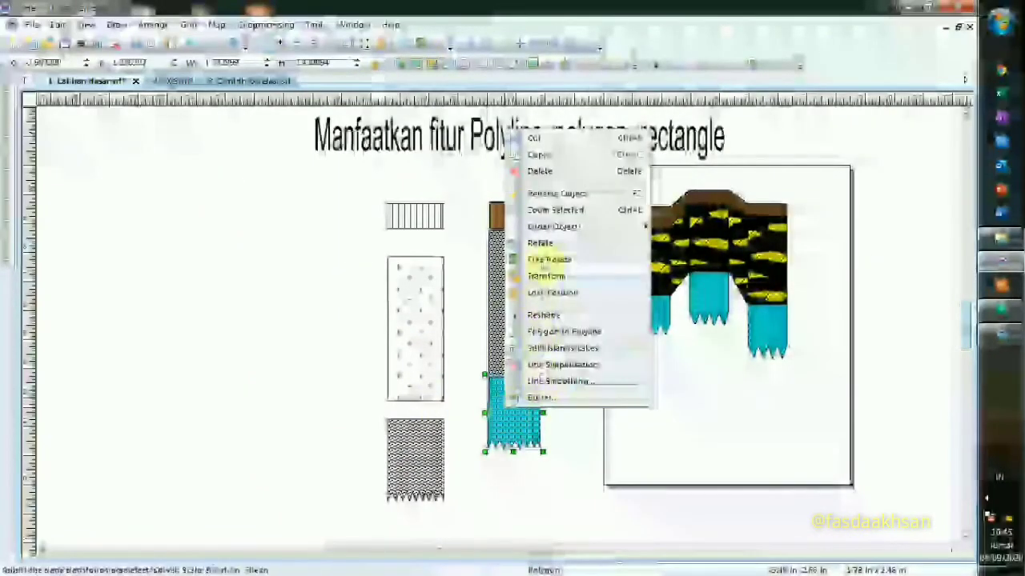
left_click(532, 155)
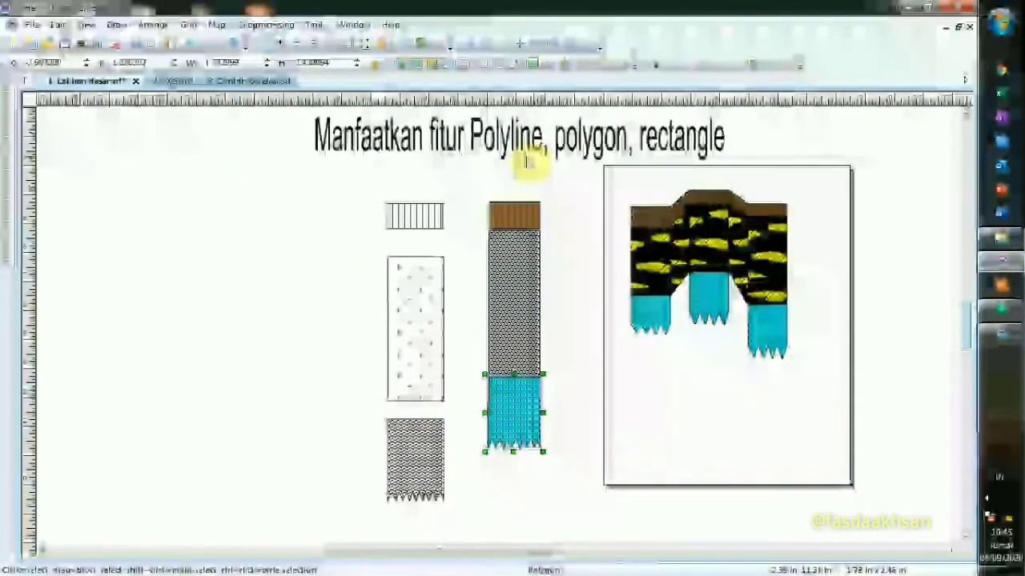
- Paste the turquoise polygon into 2. AXIS.srf and align it beneath the sand rectangle above LINE 1, down to about 150 m elevation
left_click(181, 81)
right_click(375, 325)
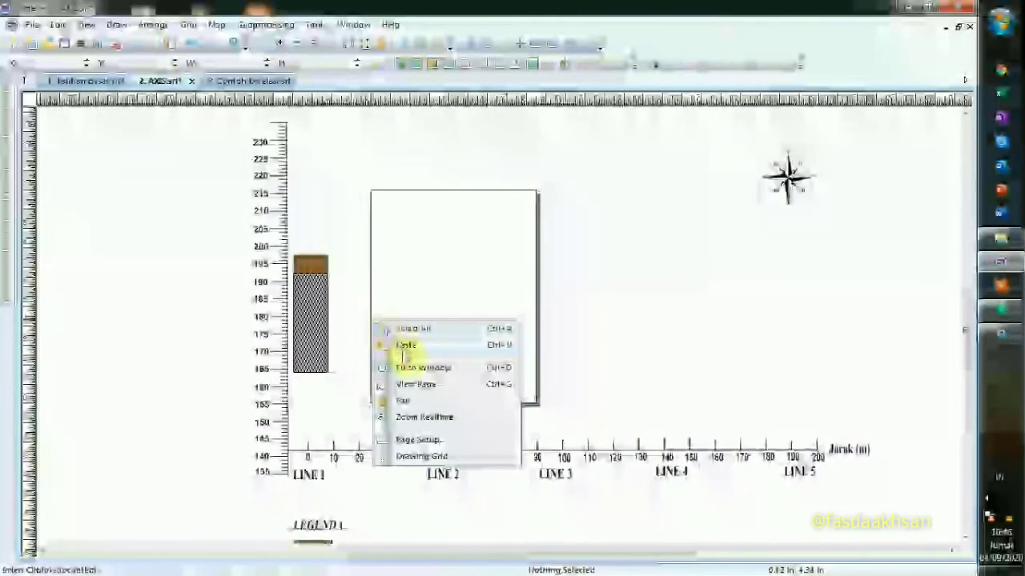
left_click(405, 345)
left_click_drag(489, 334, 304, 397)
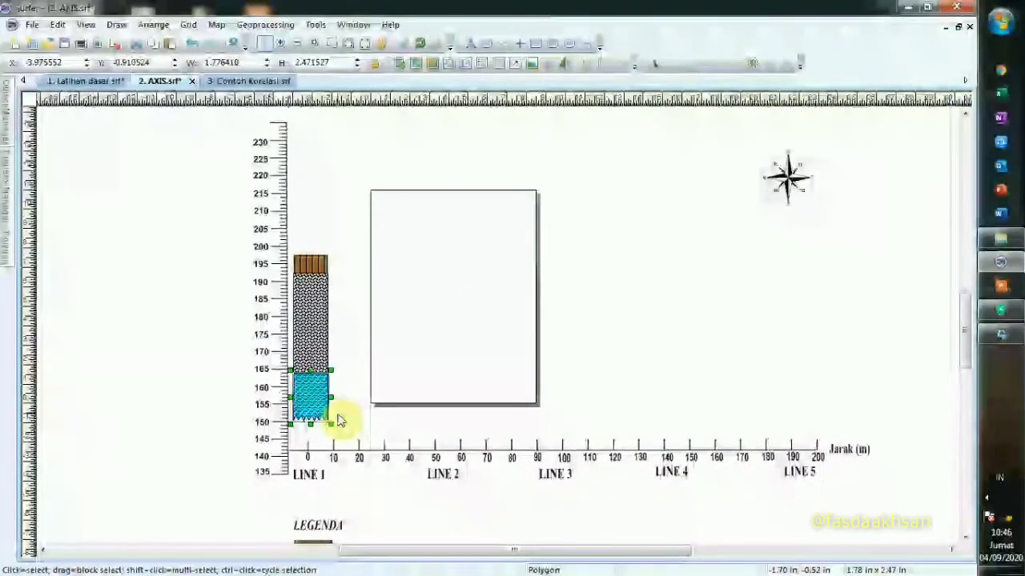
key("Left")
key("Left")
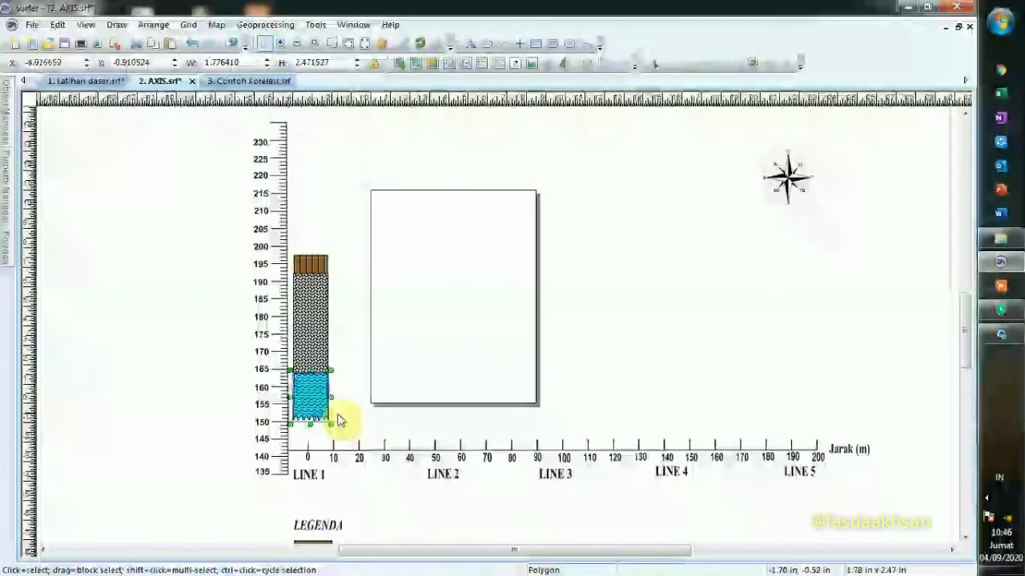
key("Right")
left_click(362, 282)
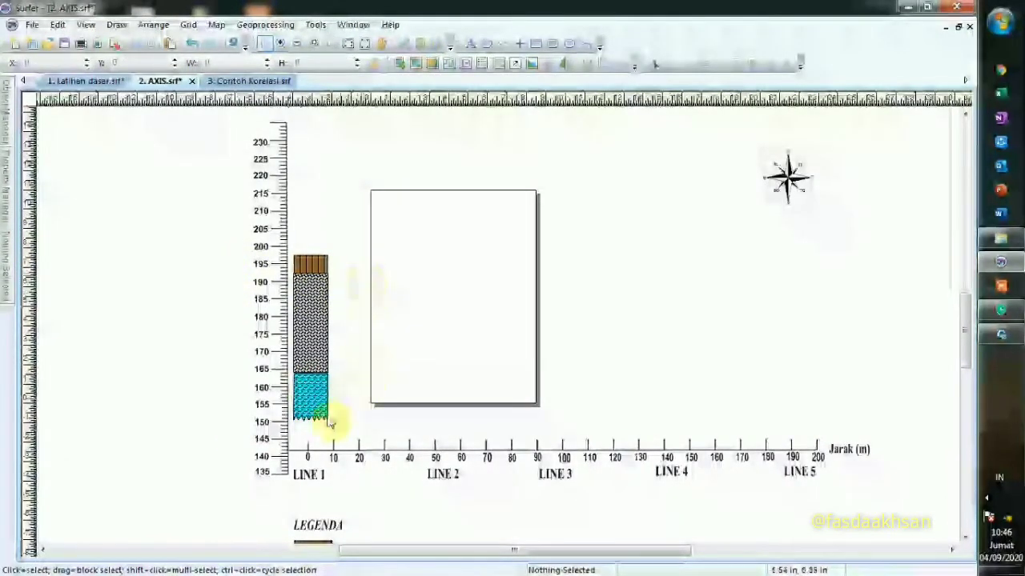
left_click(320, 392)
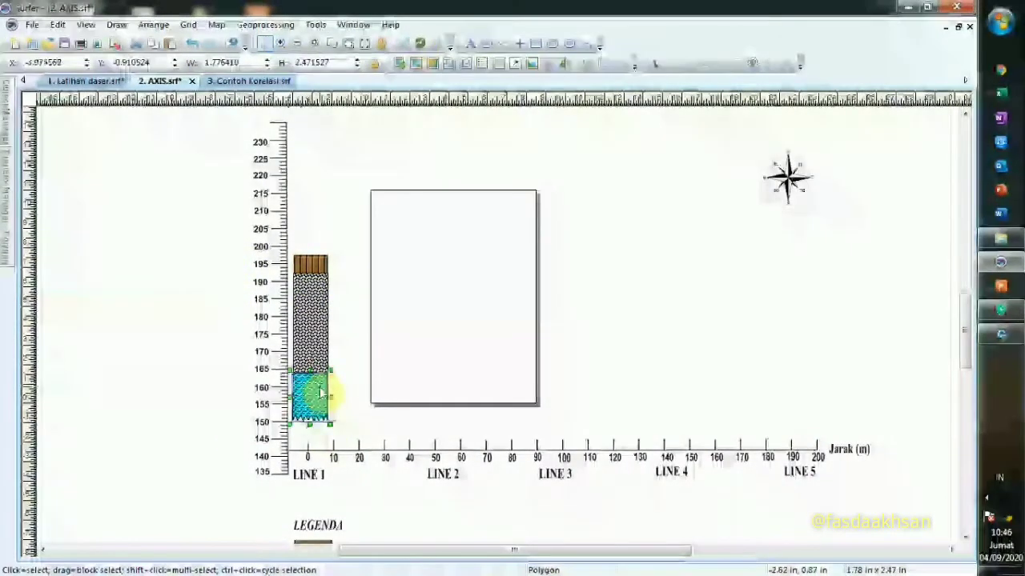
left_click(308, 478)
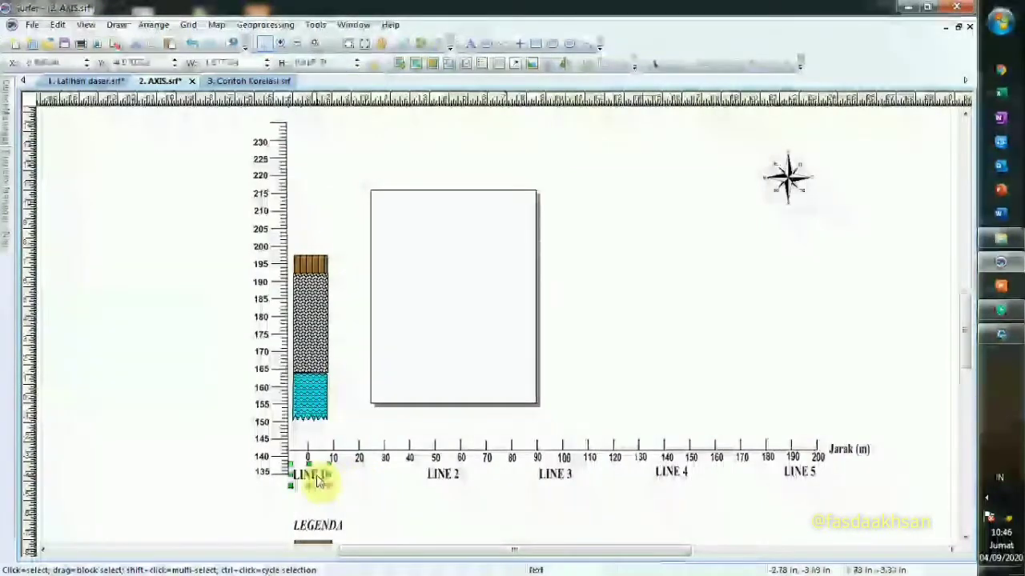
left_click(360, 486)
left_click(445, 478)
left_click(356, 493)
left_click(314, 477)
left_click(361, 483)
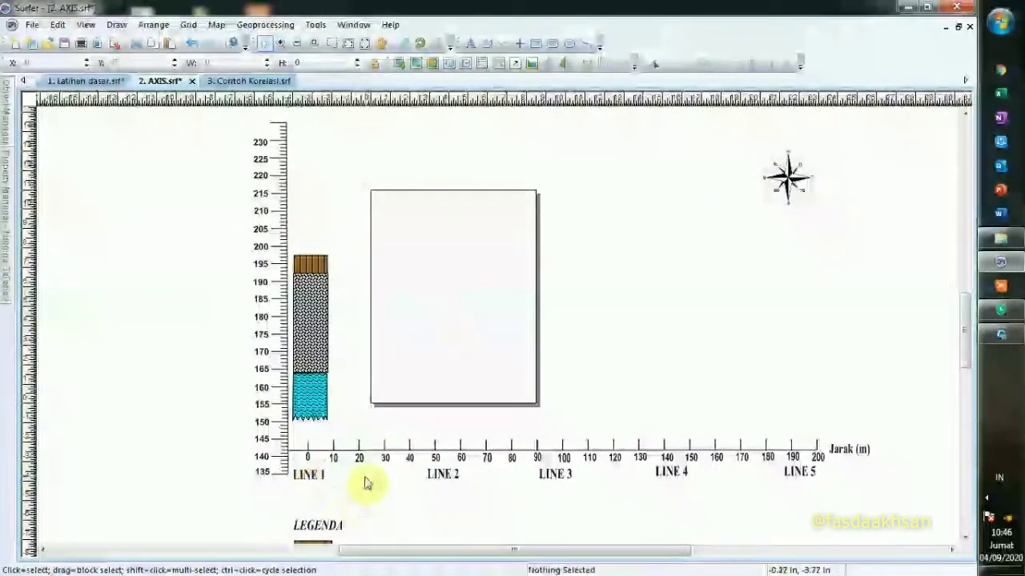
left_click(362, 496)
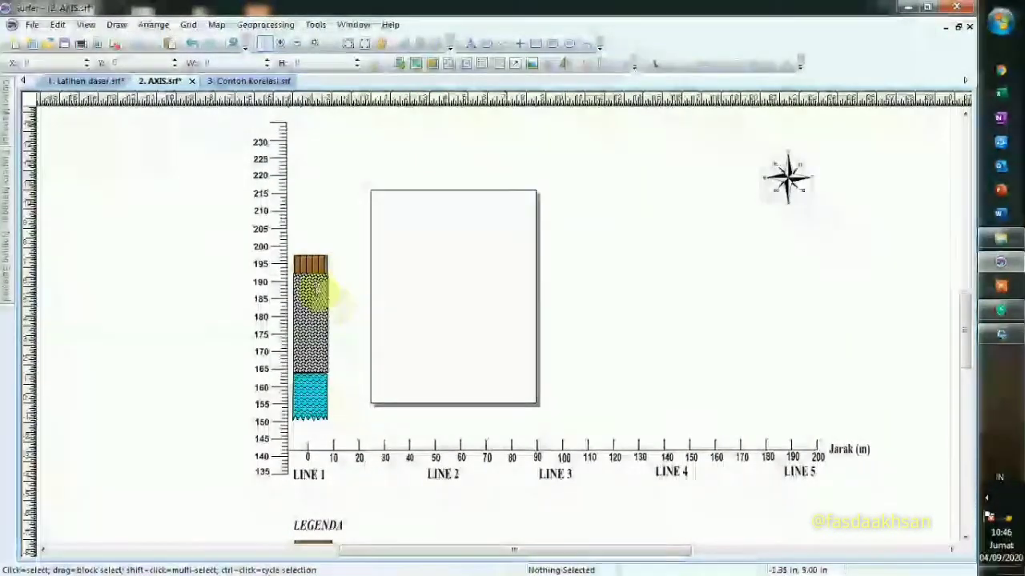
- Copy the brown rectangle of the LINE 1 column and move the original above LINE 2, to about 208 m elevation
left_click(315, 267)
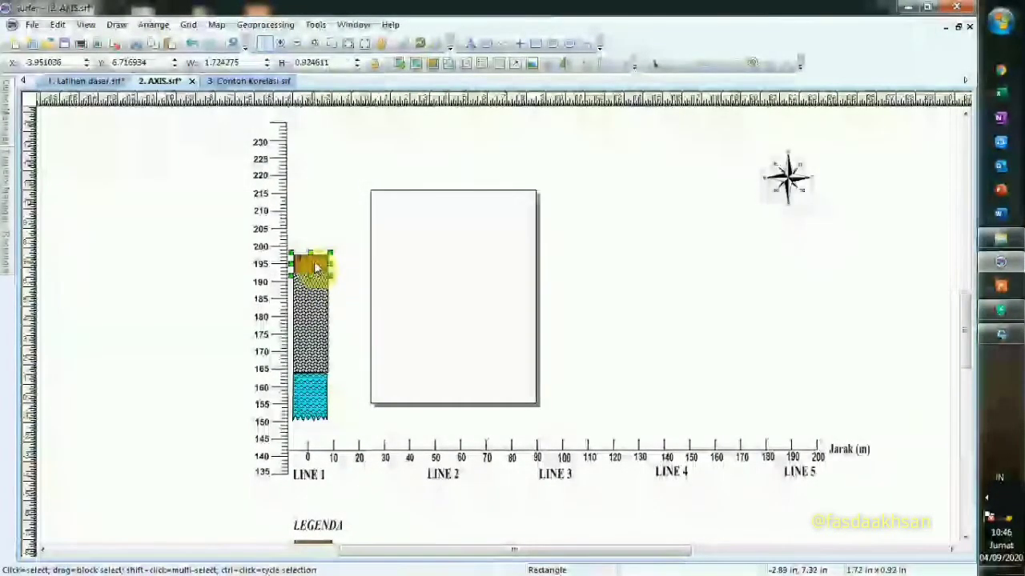
right_click(320, 267)
left_click(355, 289)
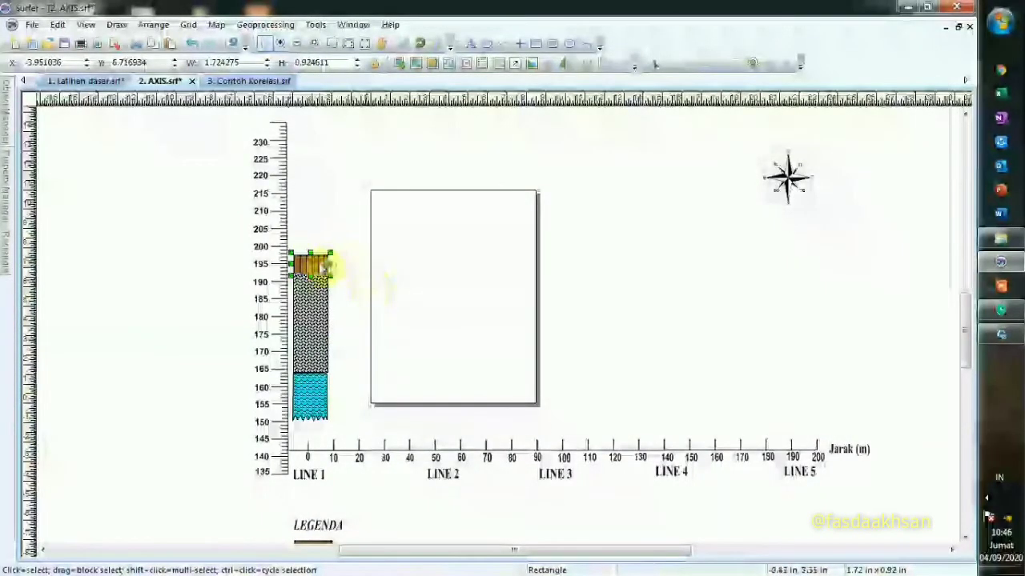
left_click_drag(319, 265, 448, 217)
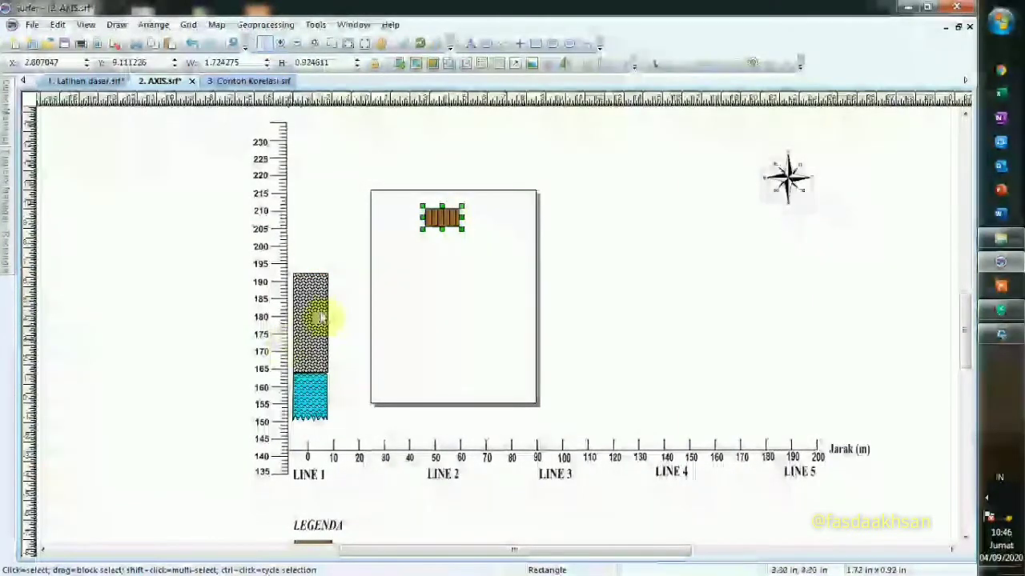
- Copy the brown rectangle above LINE 2, paste it, and fit the duplicate on top of the LINE 1 sand rectangle
right_click(430, 226)
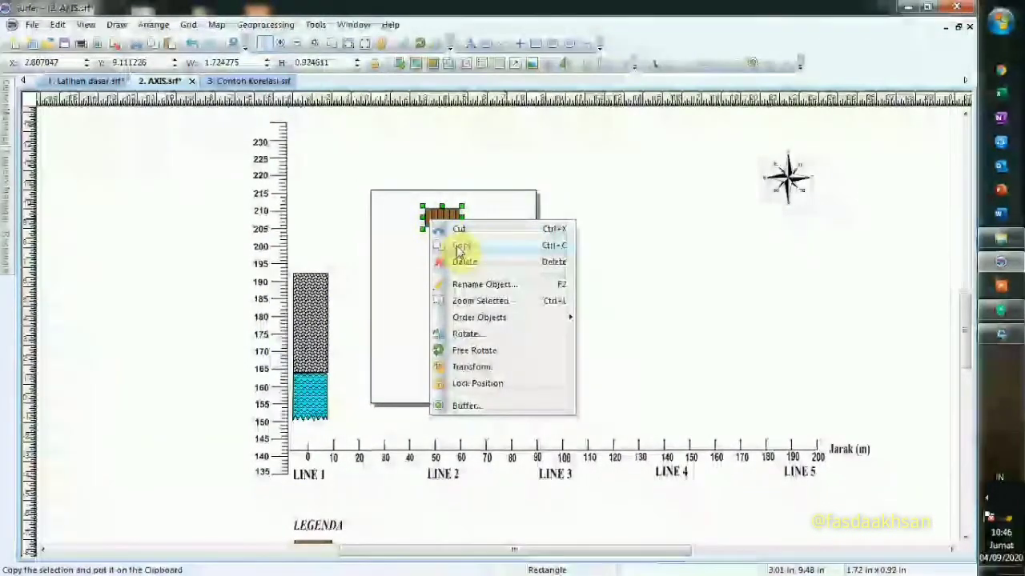
left_click(458, 248)
right_click(445, 221)
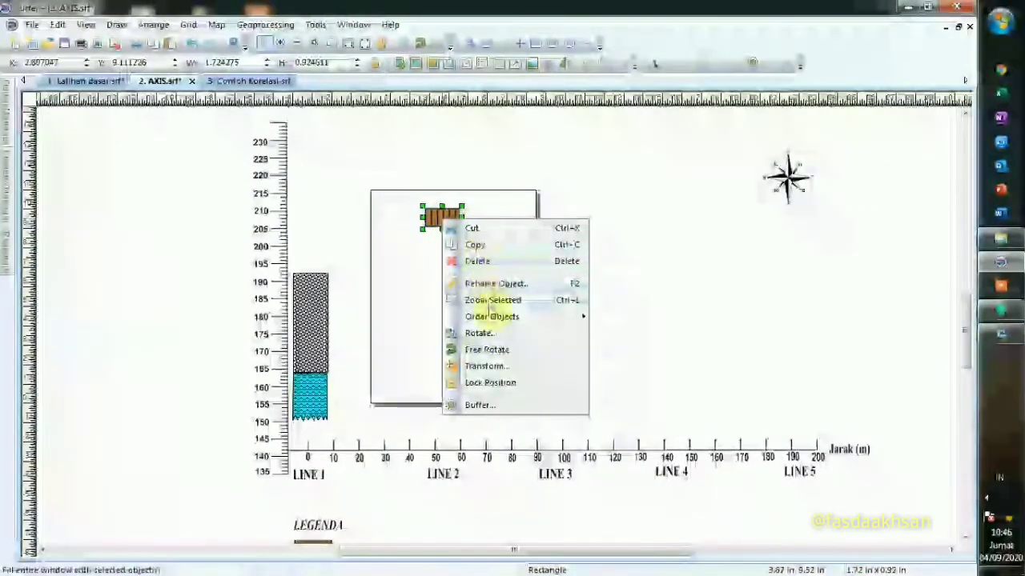
left_click(403, 291)
right_click(400, 290)
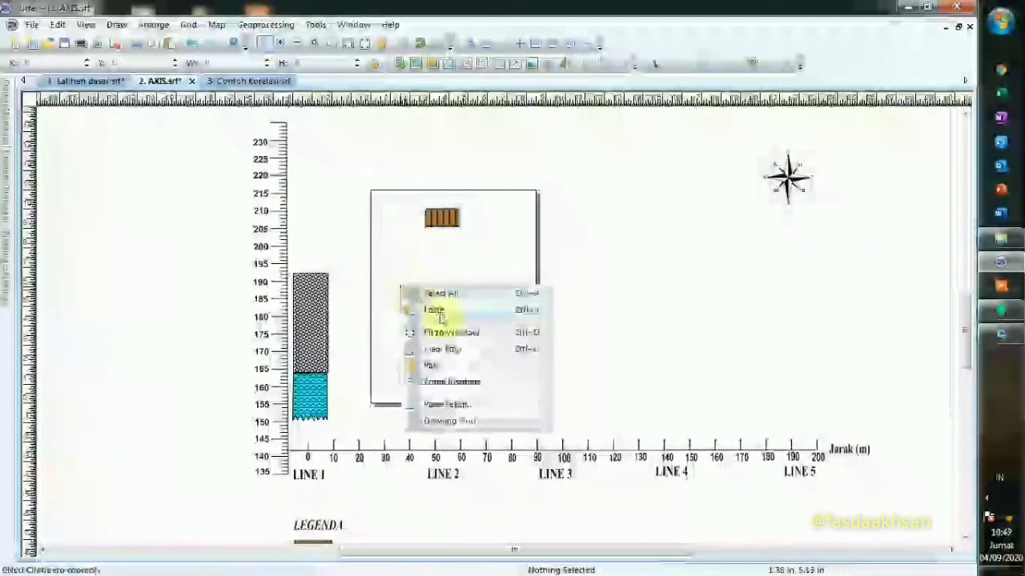
left_click(440, 314)
left_click_drag(487, 325, 311, 263)
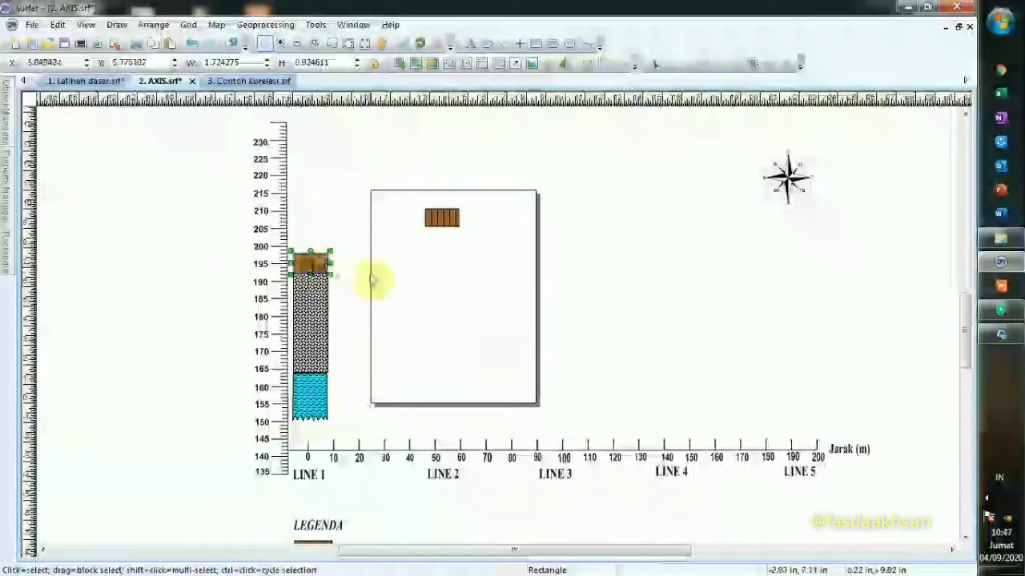
left_click(373, 280)
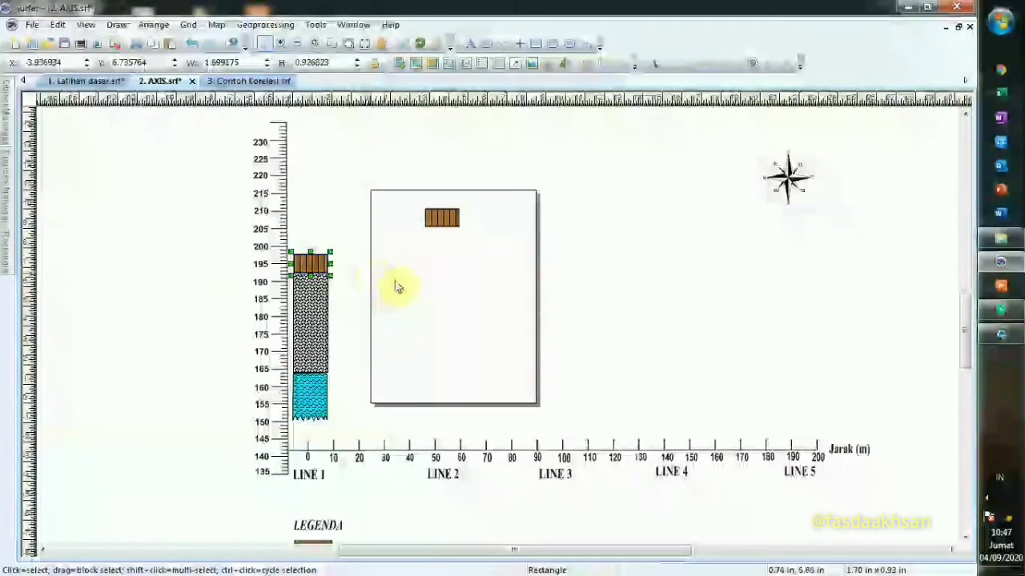
- Fine-tune the position of the brown rectangle above LINE 2
left_click(445, 254)
left_click(455, 223)
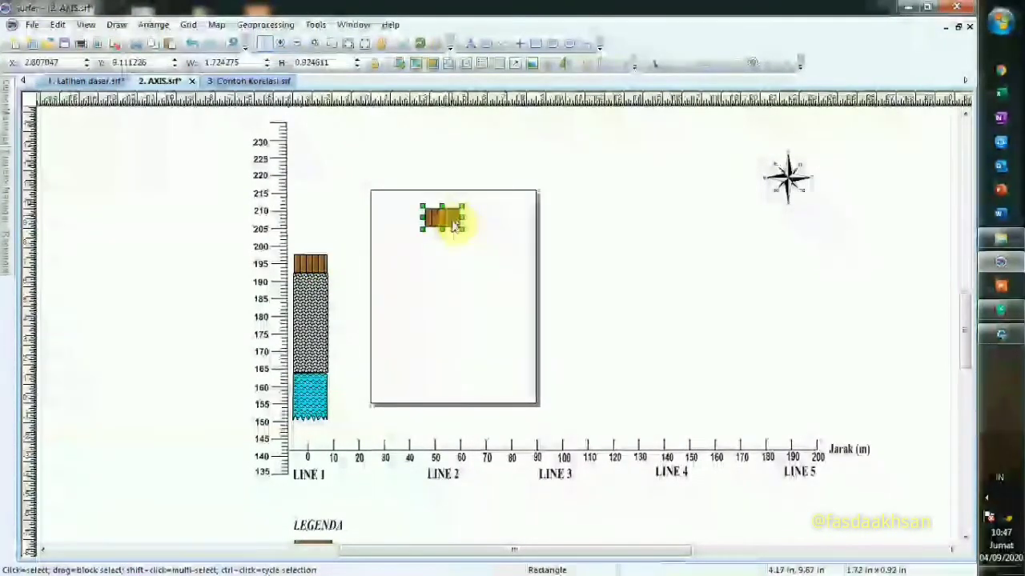
key("Delete")
left_click(454, 224)
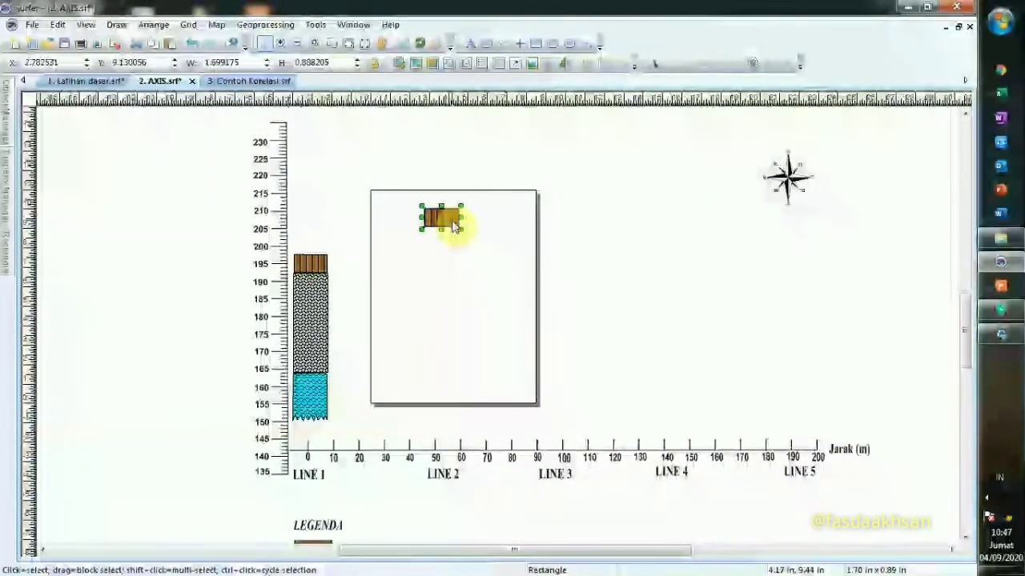
left_click(414, 259)
- Duplicate the LINE 1 sand rectangle and place the copy beneath the brown rectangle above LINE 2, from about 206 to 177 m elevation
left_click(309, 300)
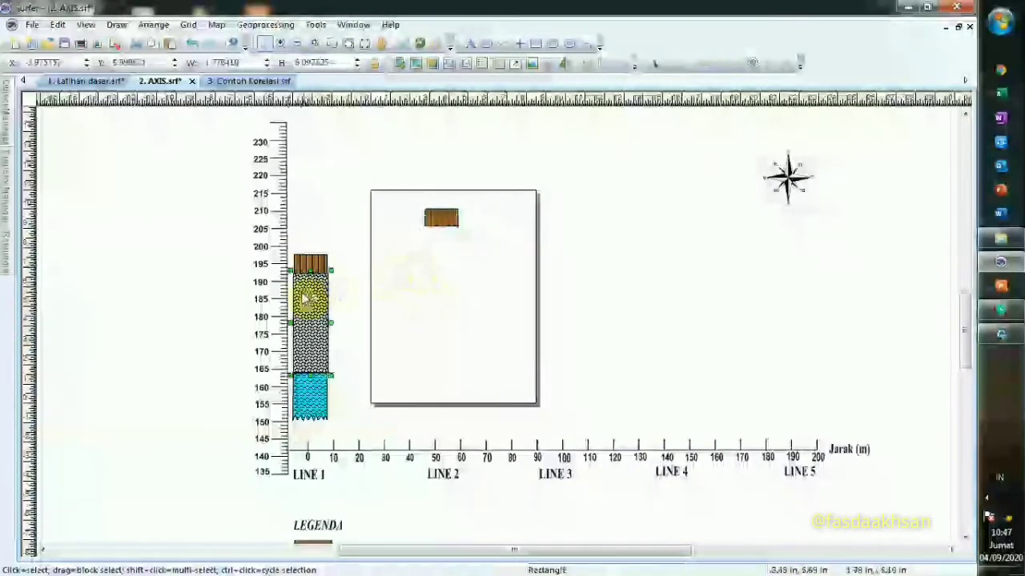
right_click(305, 298)
left_click(347, 319)
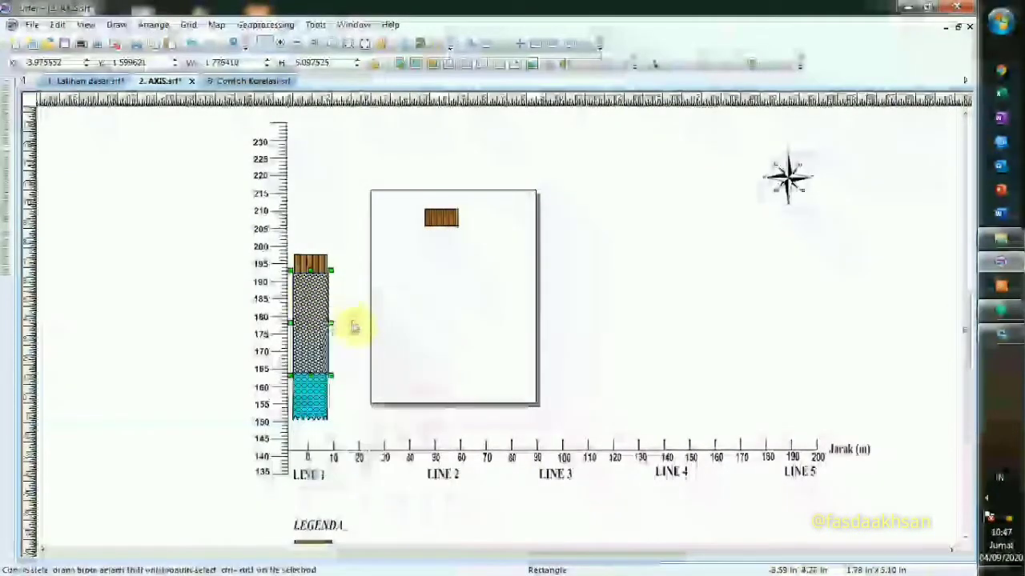
right_click(432, 298)
left_click(465, 318)
left_click_drag(491, 297, 440, 254)
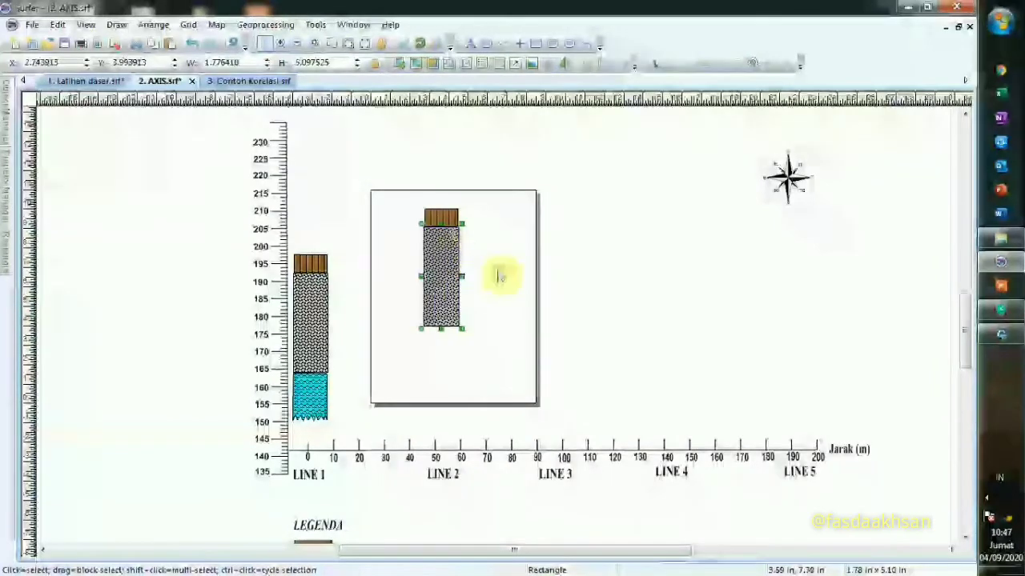
- Duplicate the cyan polygon of the LINE 1 column and place the copy beneath the LINE 2 sand rectangle, from about 177 to 164 m elevation
left_click(320, 389)
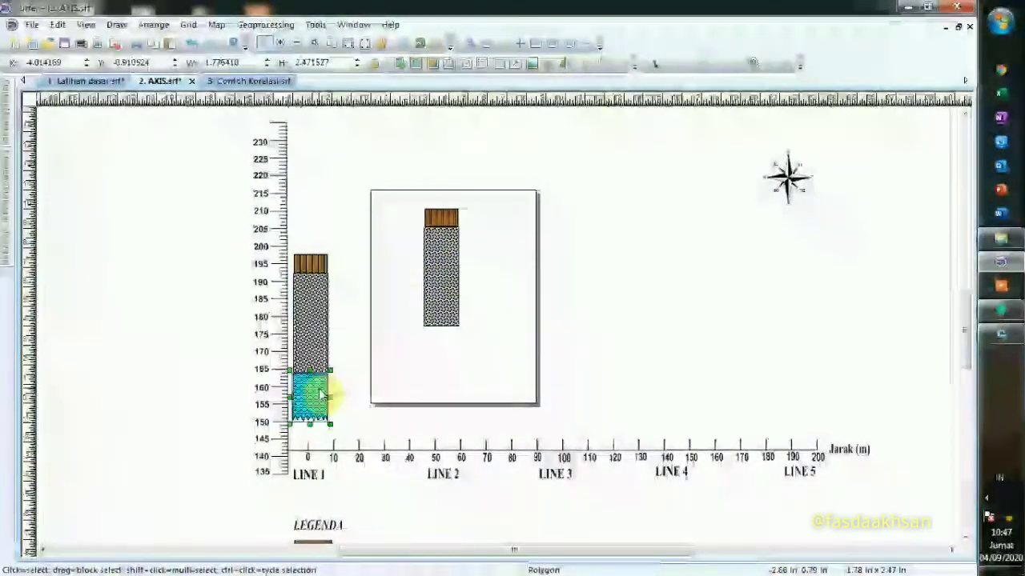
right_click(320, 389)
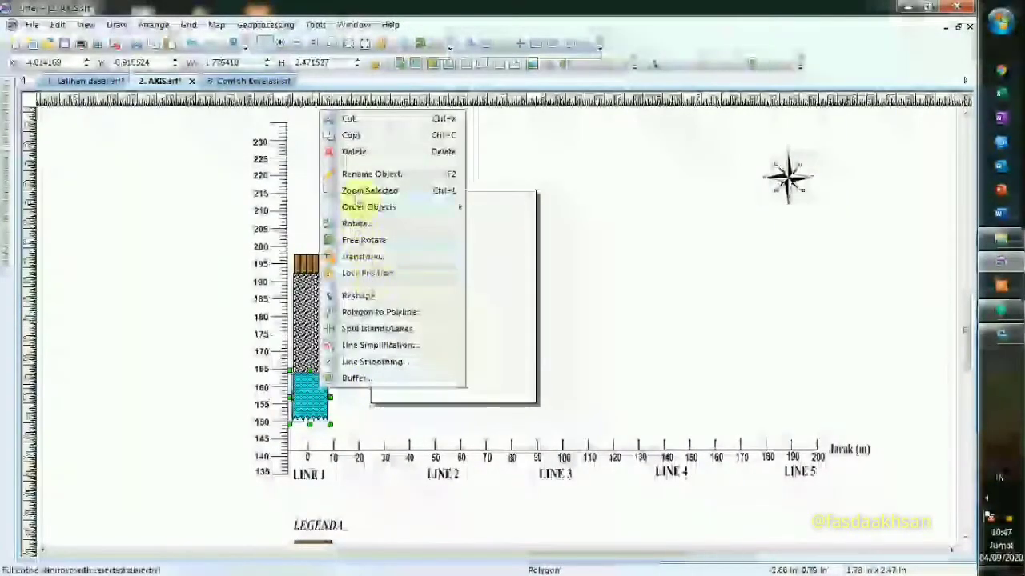
left_click(357, 136)
left_click(426, 355)
right_click(427, 356)
left_click(453, 376)
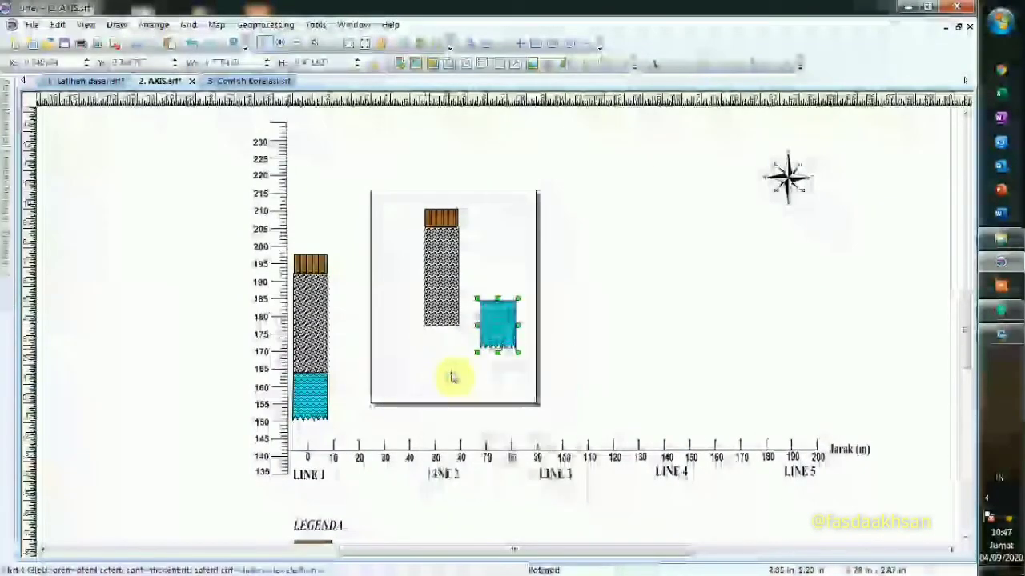
left_click_drag(497, 328, 440, 350)
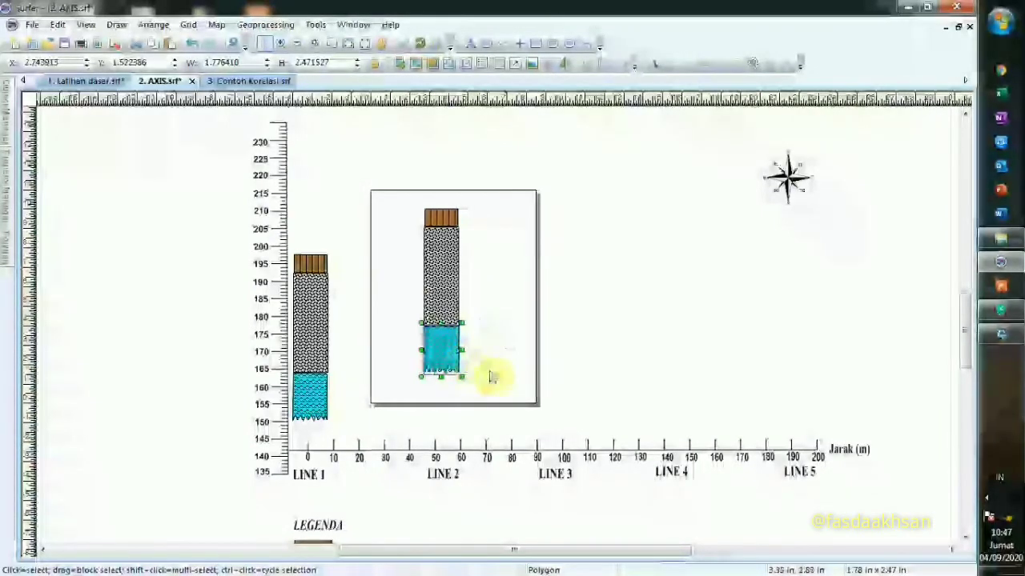
left_click(491, 377)
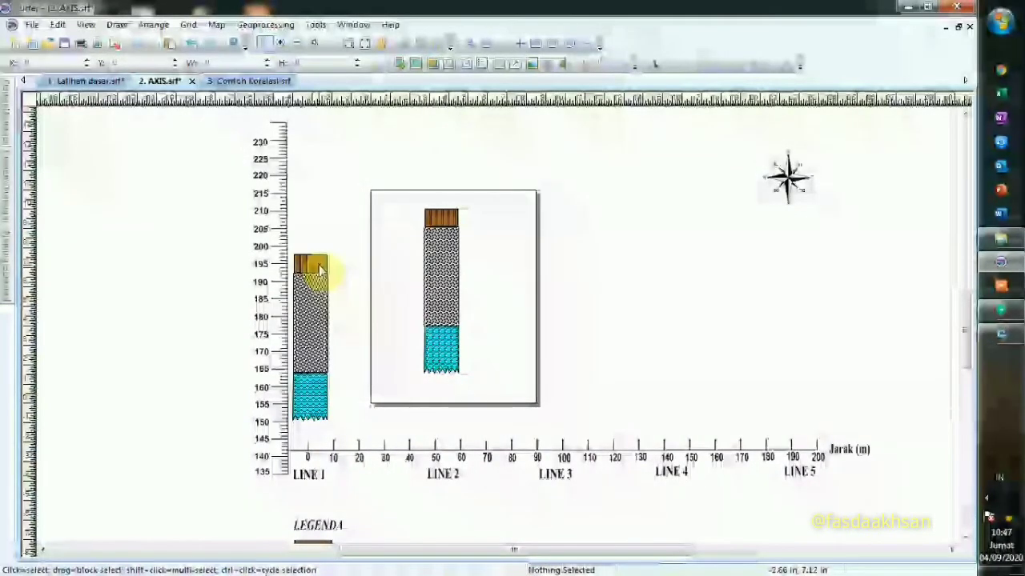
- Draw a four-cornered polygon joining the facing edges of the brown layers in the LINE 1 and LINE 2 columns
scroll(435, 355, "up", 1)
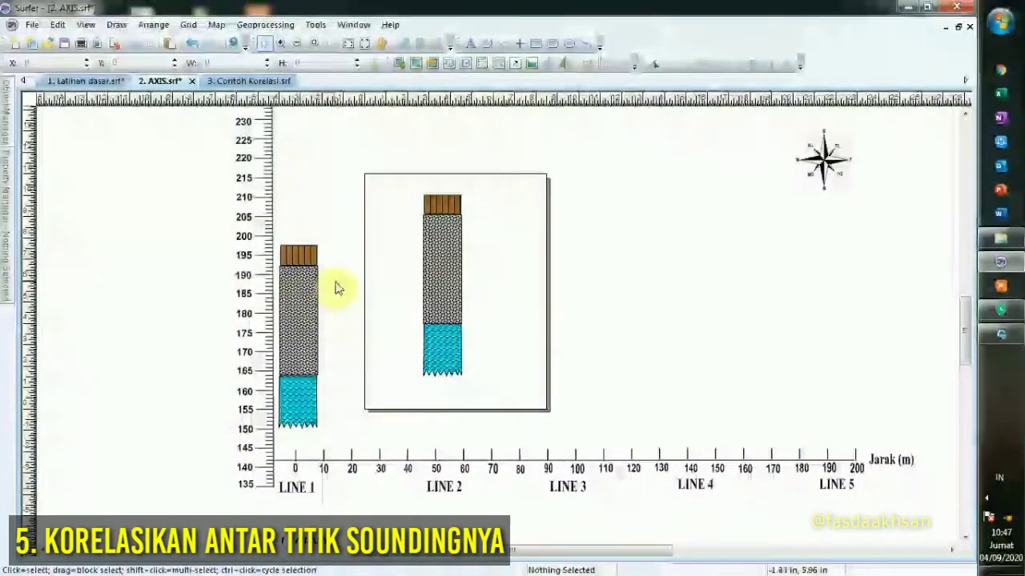
scroll(339, 342, "up", 1)
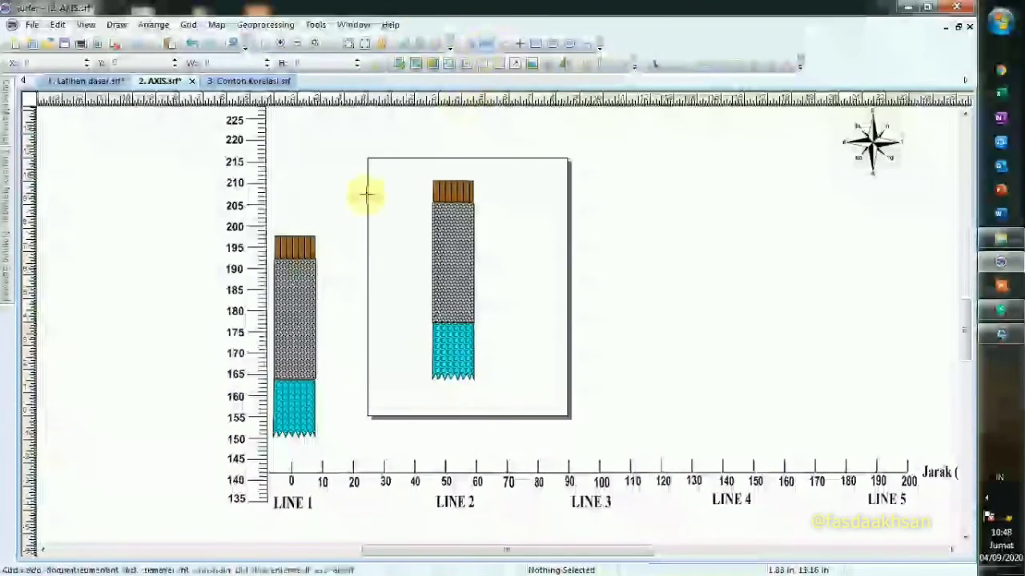
left_click(484, 44)
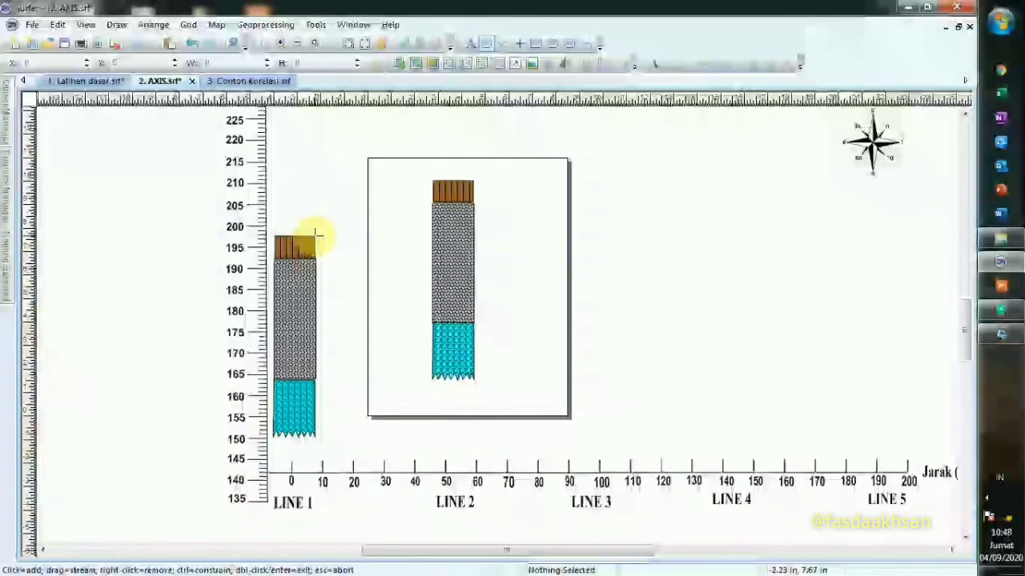
left_click(317, 233)
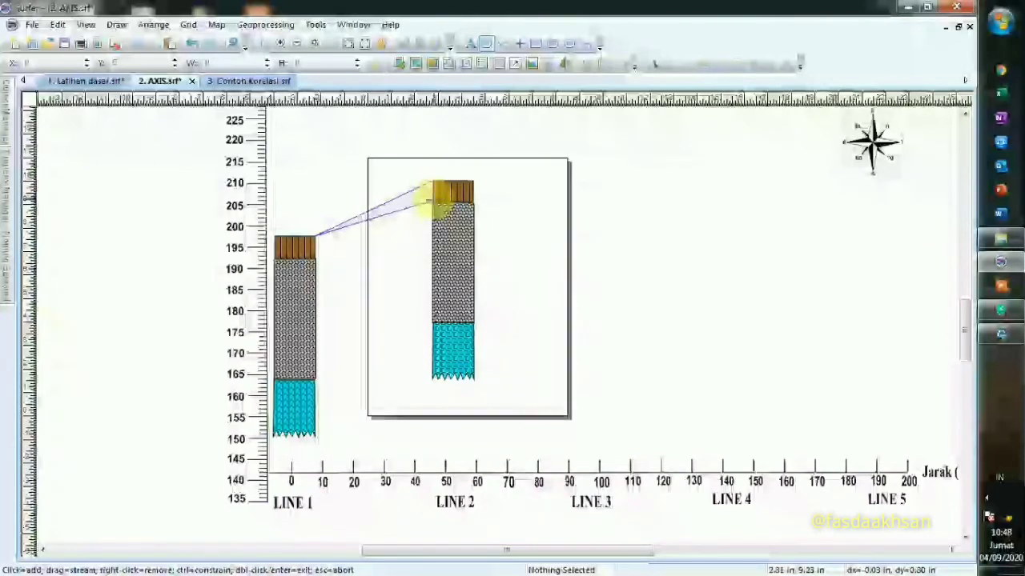
left_click(433, 204)
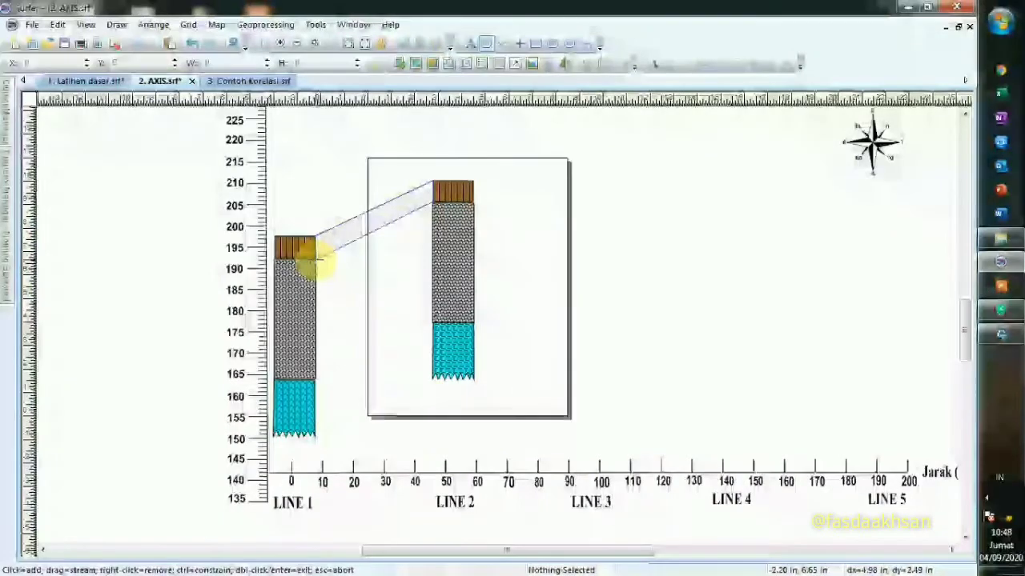
left_click(317, 257)
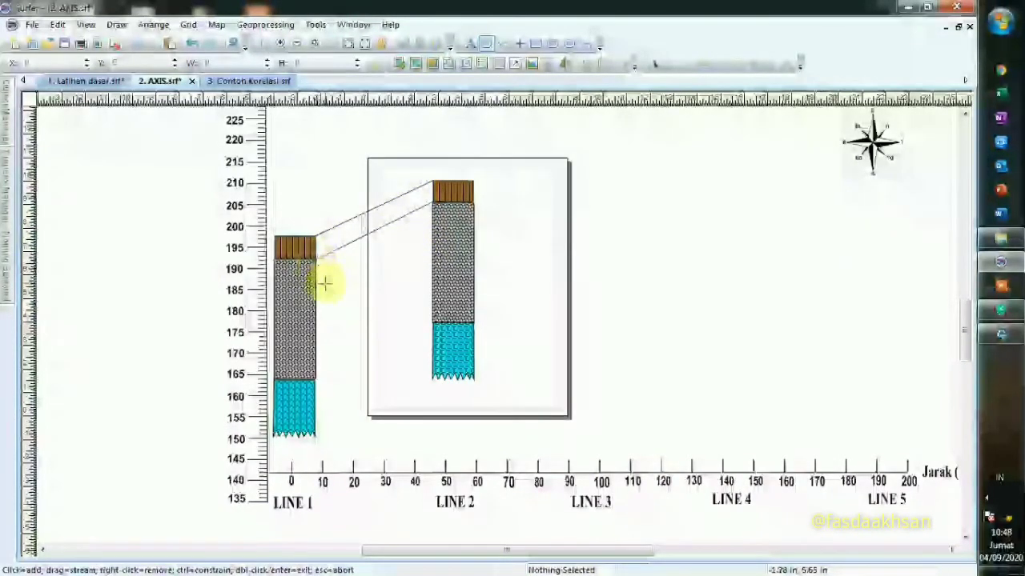
- Draw a four-cornered polygon joining the facing edges of the sand layers in the LINE 1 and LINE 2 columns
left_click(486, 45)
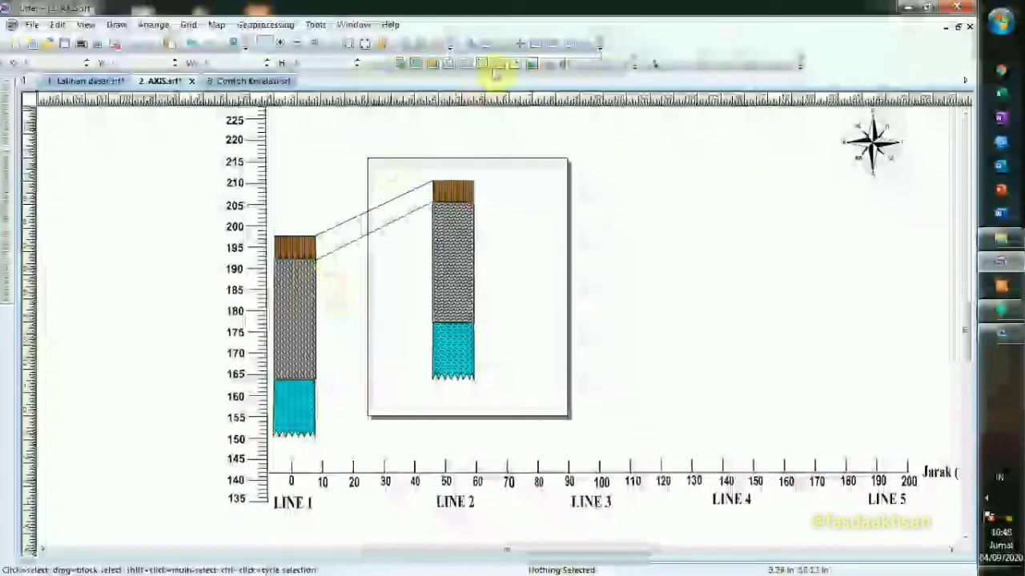
left_click(486, 48)
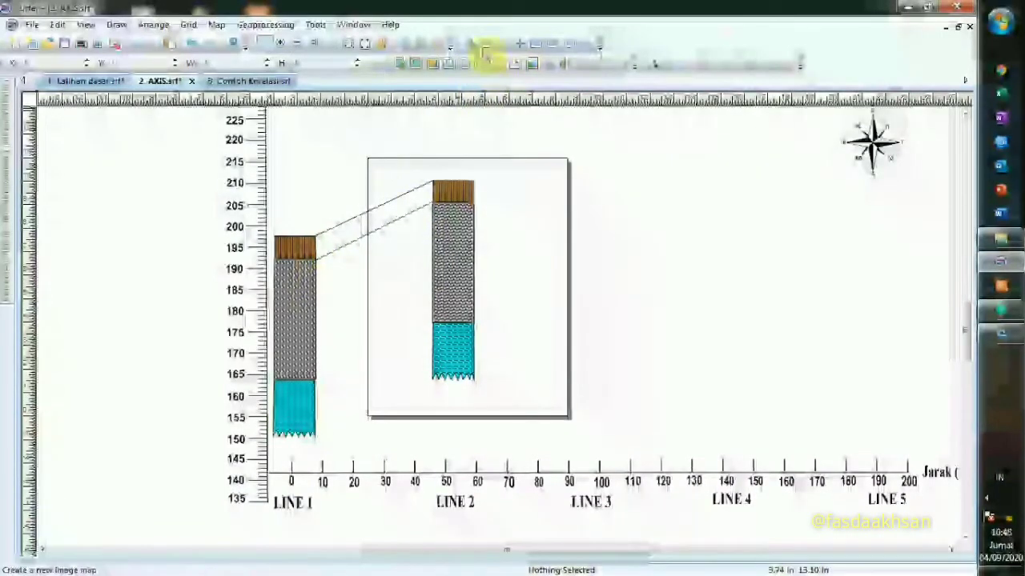
left_click(318, 258)
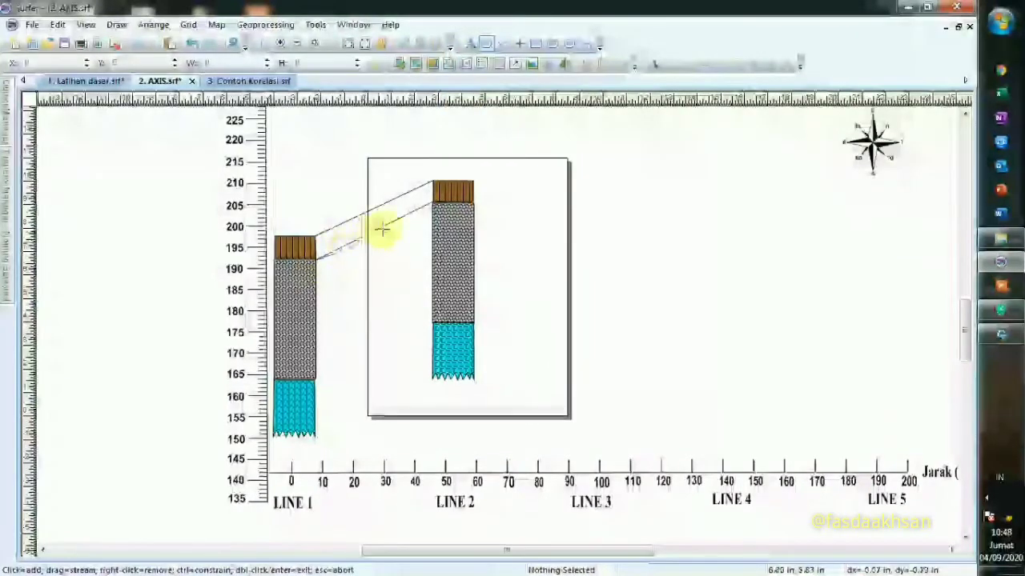
left_click(431, 203)
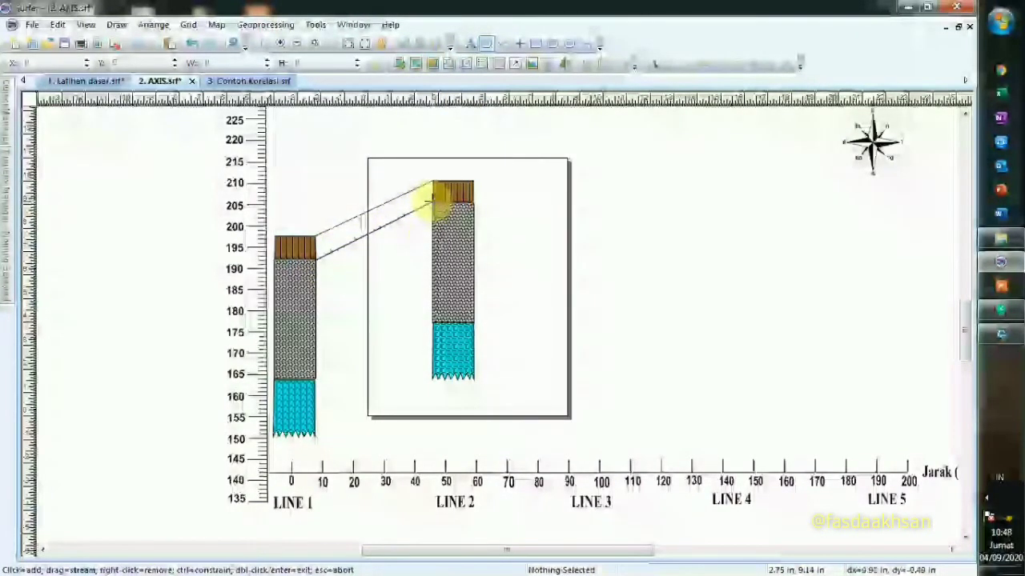
left_click(430, 321)
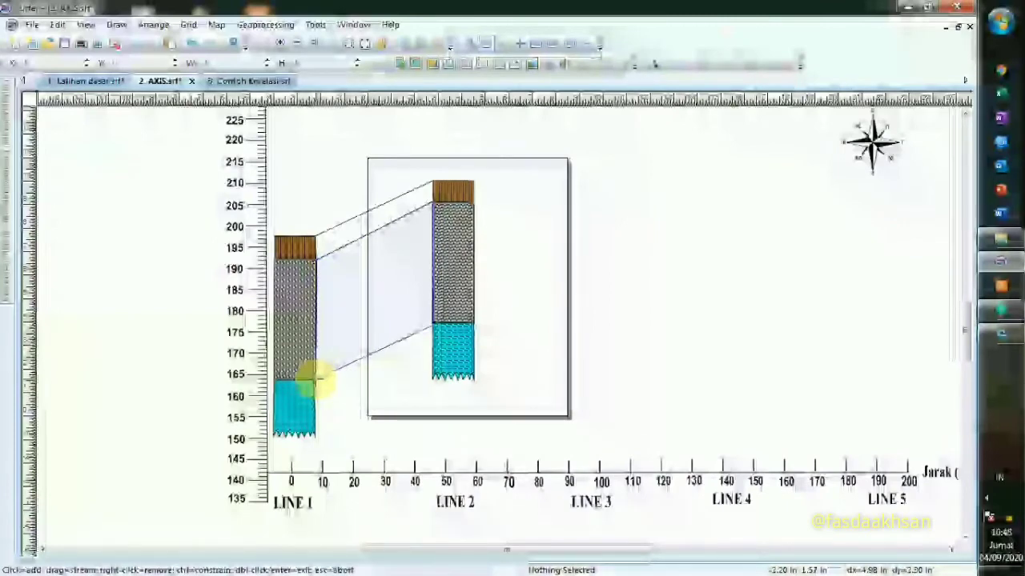
double_click(315, 381)
- Draw a four-cornered polygon joining the facing edges of the cyan layers in the LINE 1 and LINE 2 columns, and leave the Polygon tool
left_click(487, 48)
left_click(488, 45)
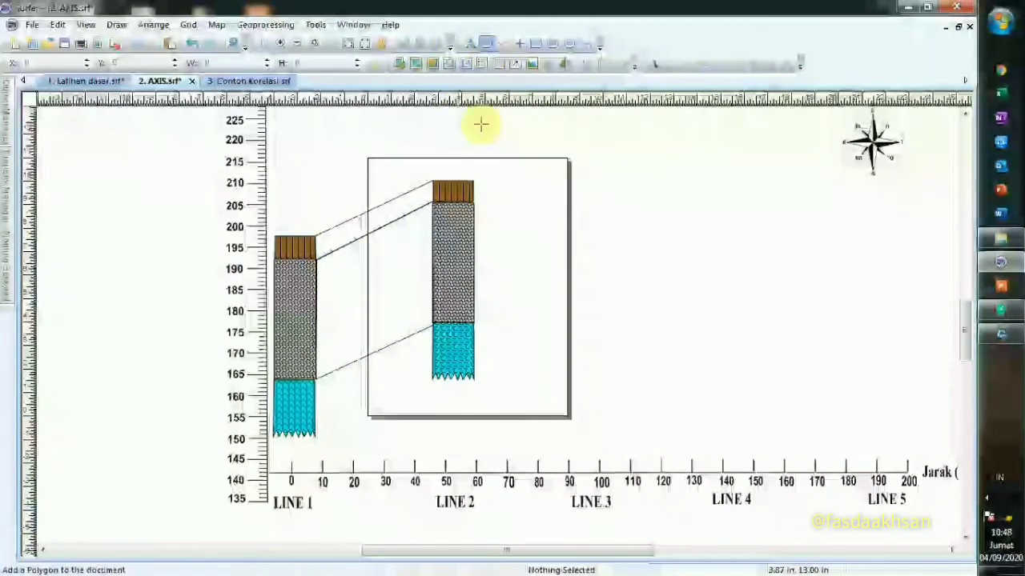
left_click(316, 380)
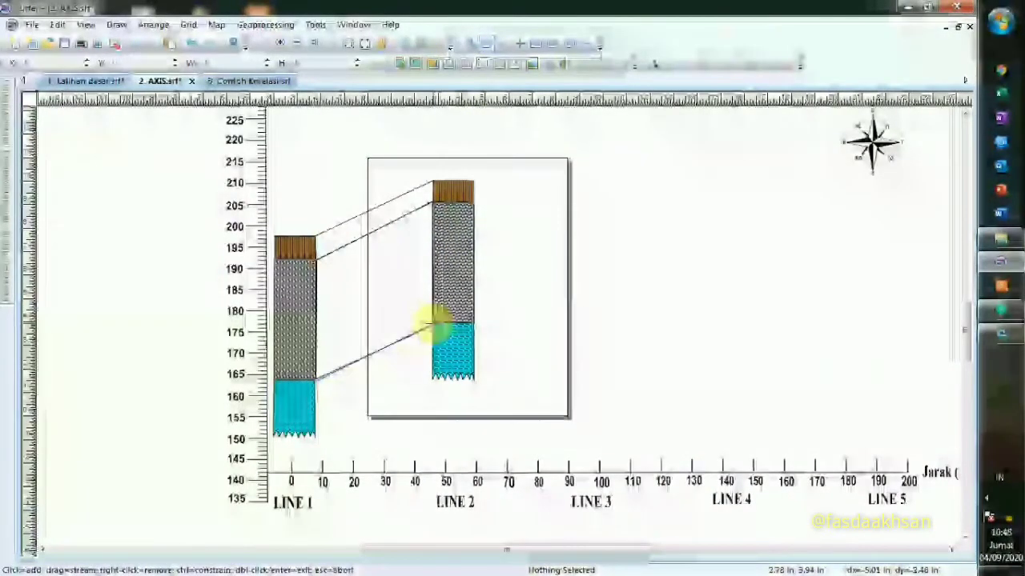
left_click(432, 323)
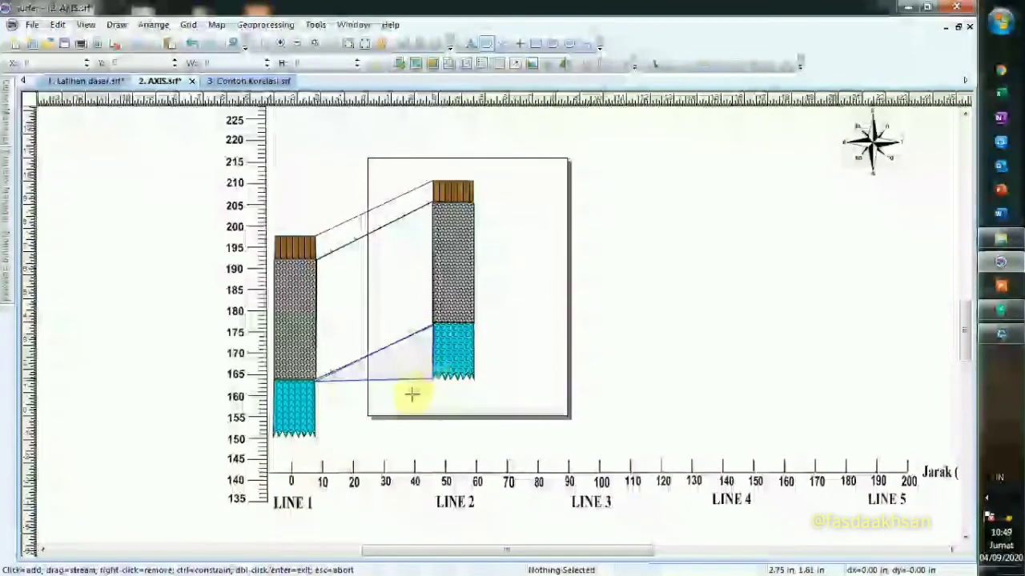
double_click(316, 437)
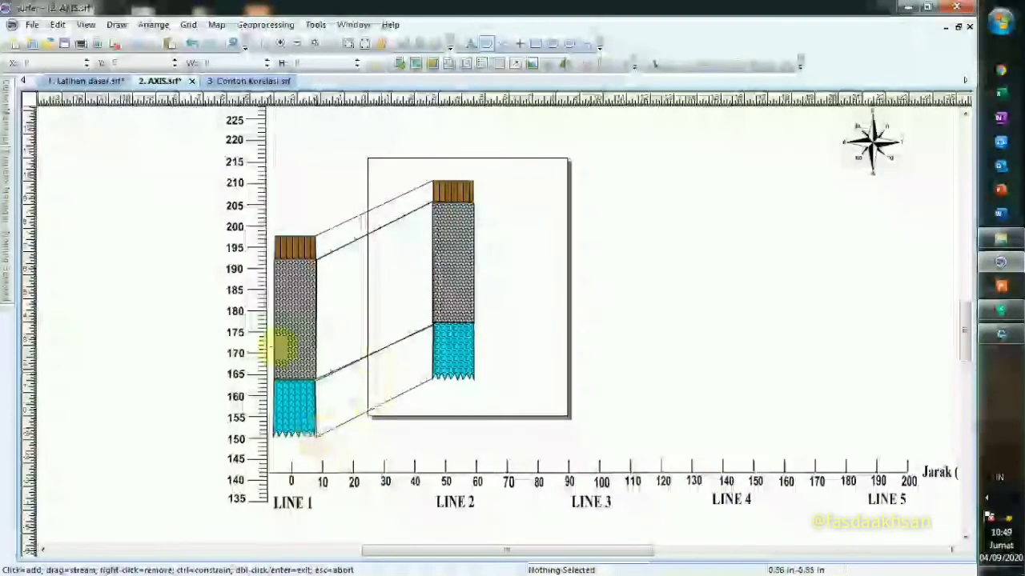
left_click(487, 42)
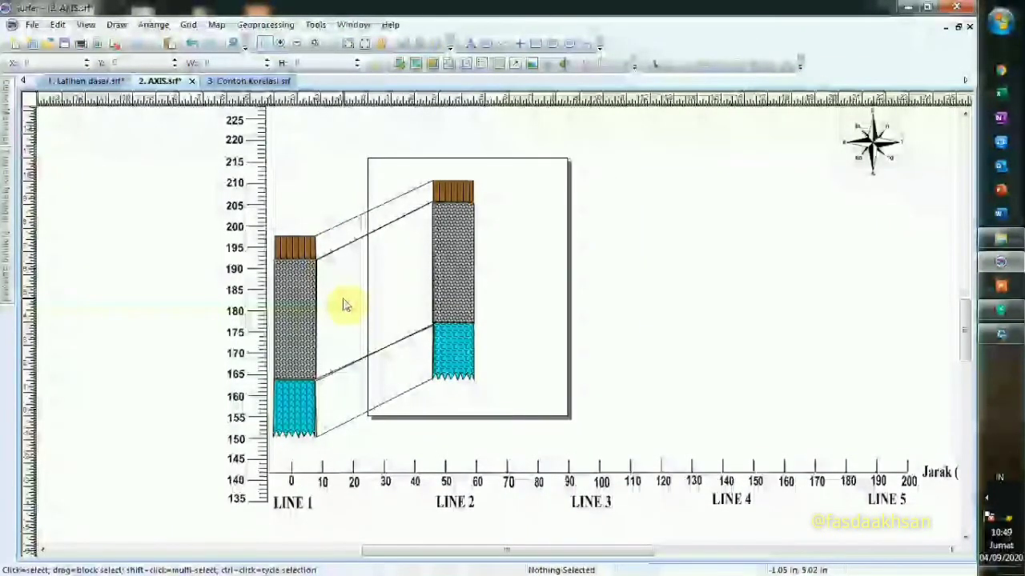
- Select the brown, sand and cyan correlation polygons between LINE 1 and LINE 2 in turn to check that each is a separate object
left_click(358, 229)
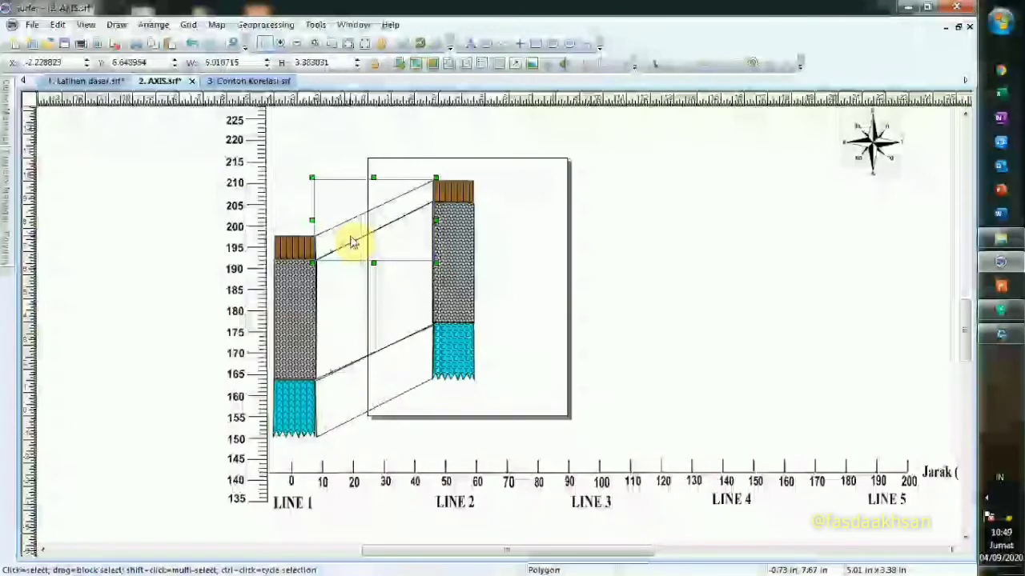
left_click(354, 295)
left_click(377, 229)
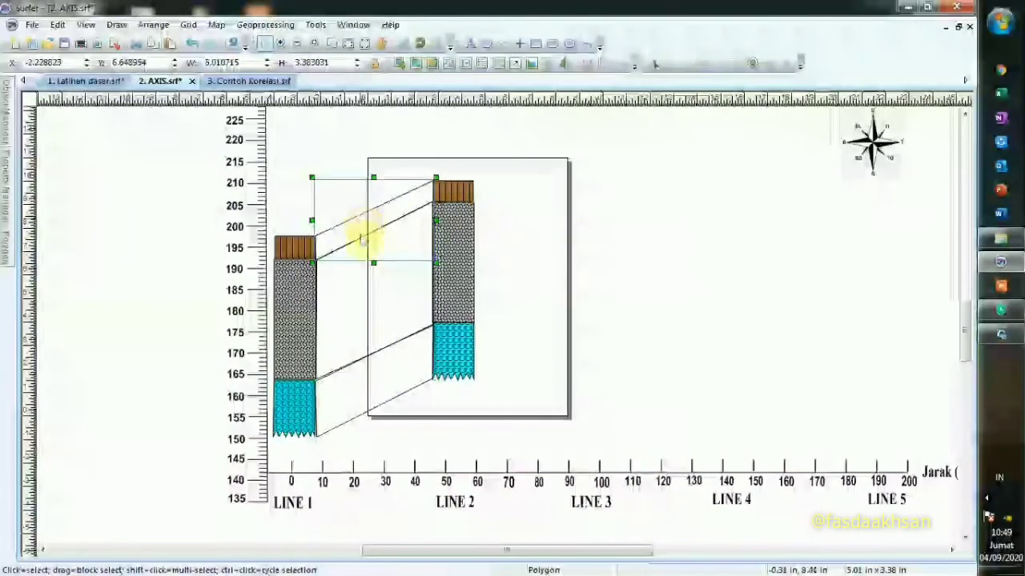
left_click(381, 328)
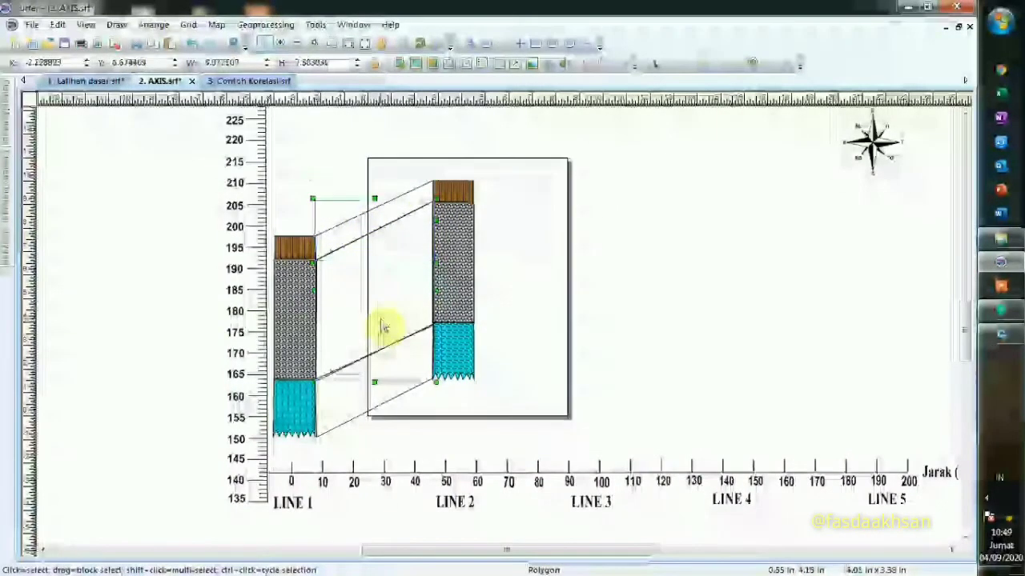
left_click(354, 385)
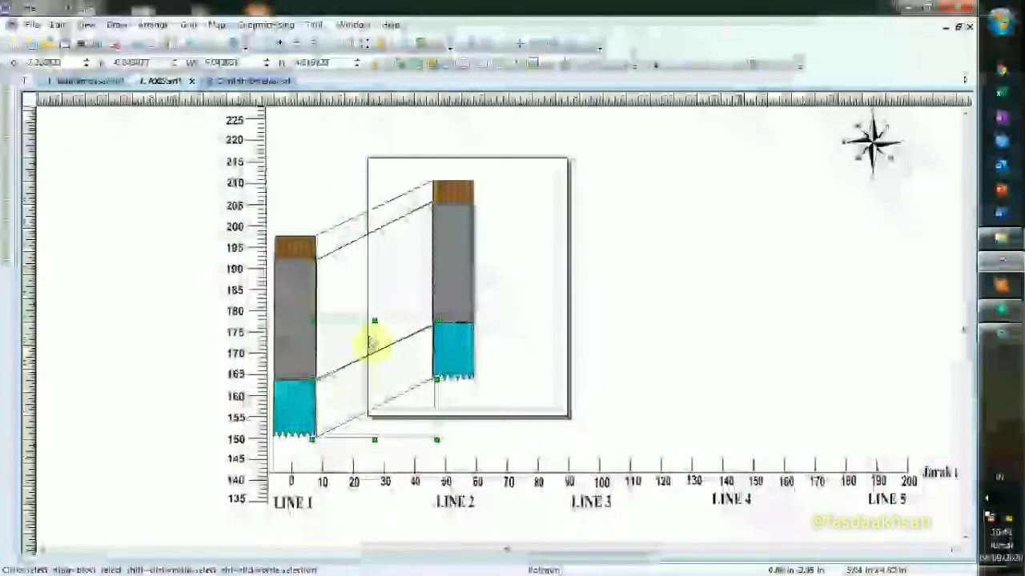
left_click(305, 247)
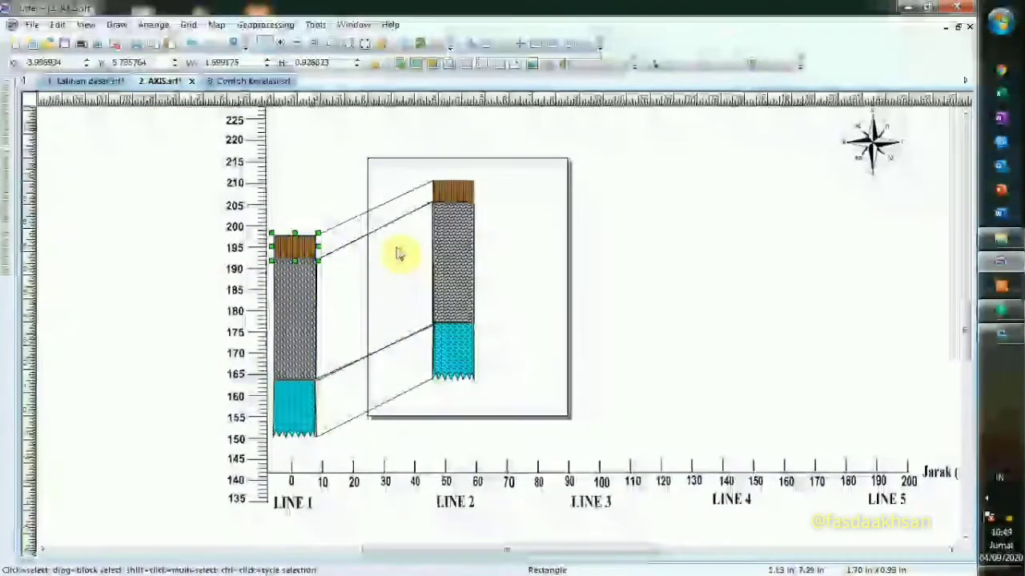
left_click(442, 246)
left_click(359, 234)
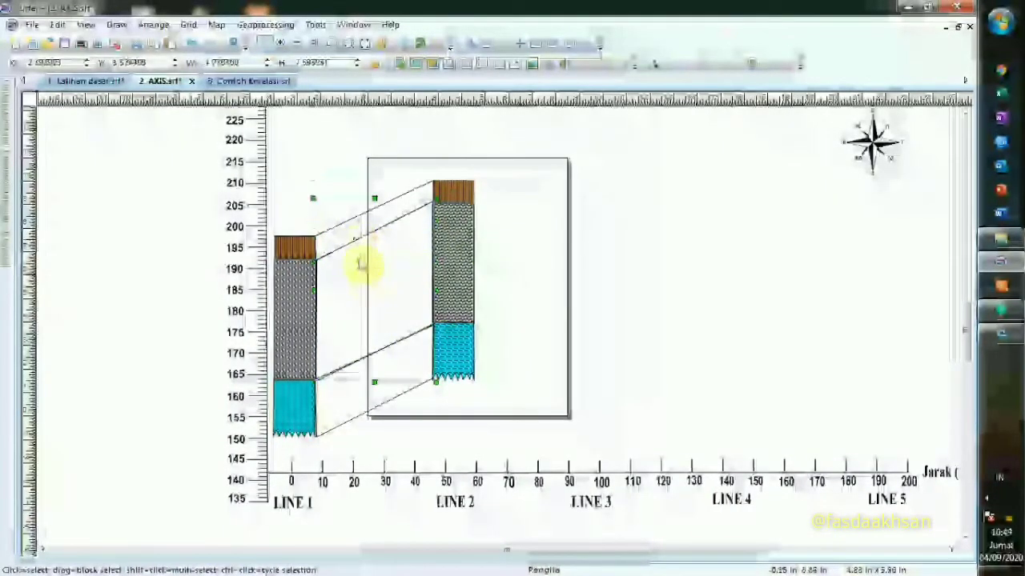
left_click(355, 238)
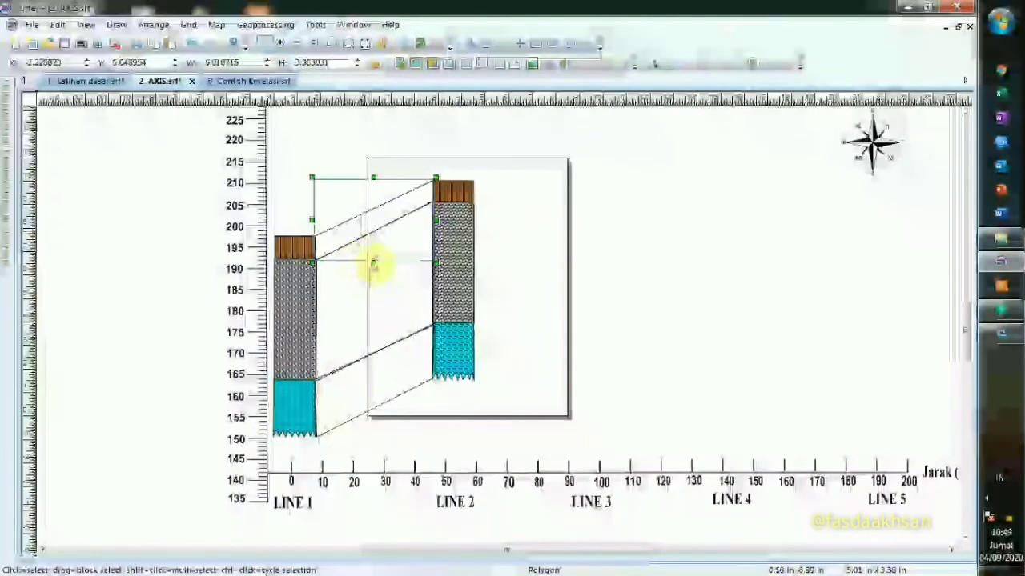
left_click(363, 330)
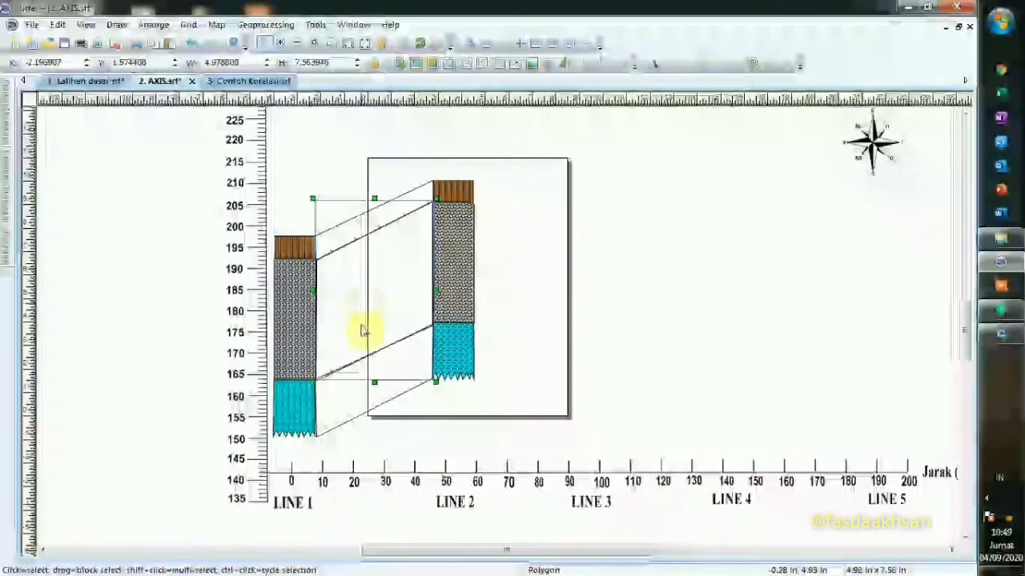
left_click(349, 396)
left_click(372, 245)
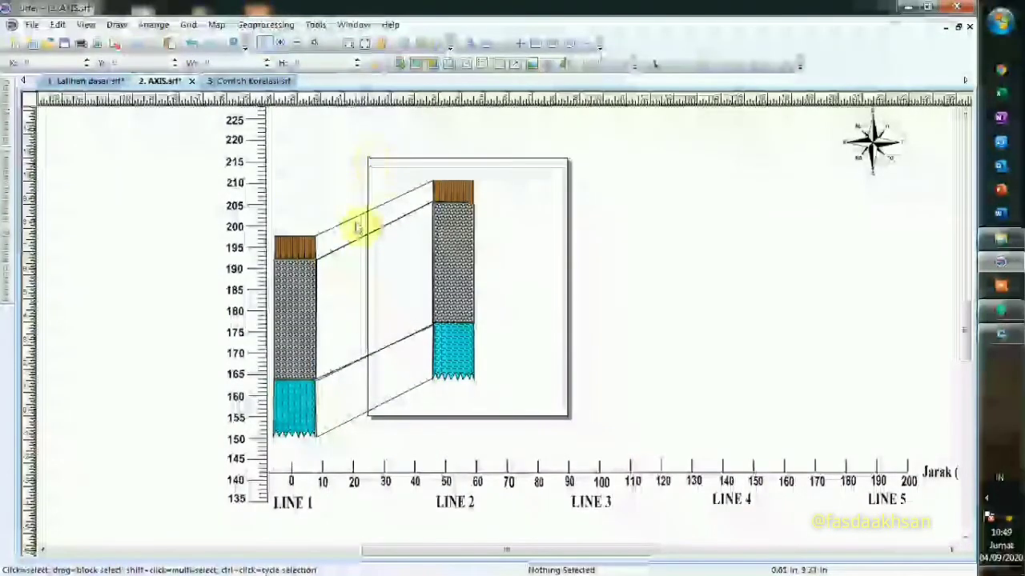
left_click(360, 225)
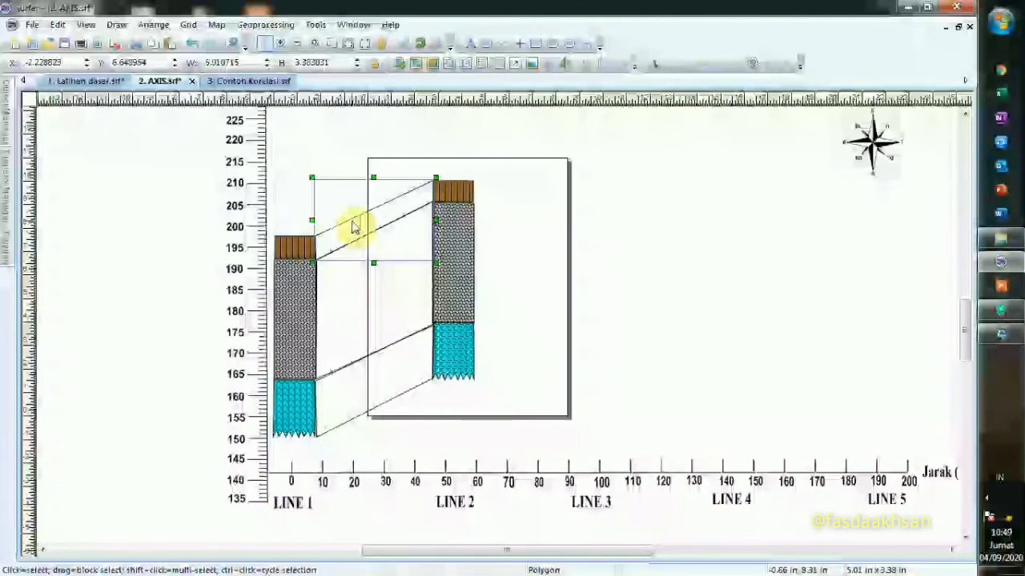
left_click(360, 320)
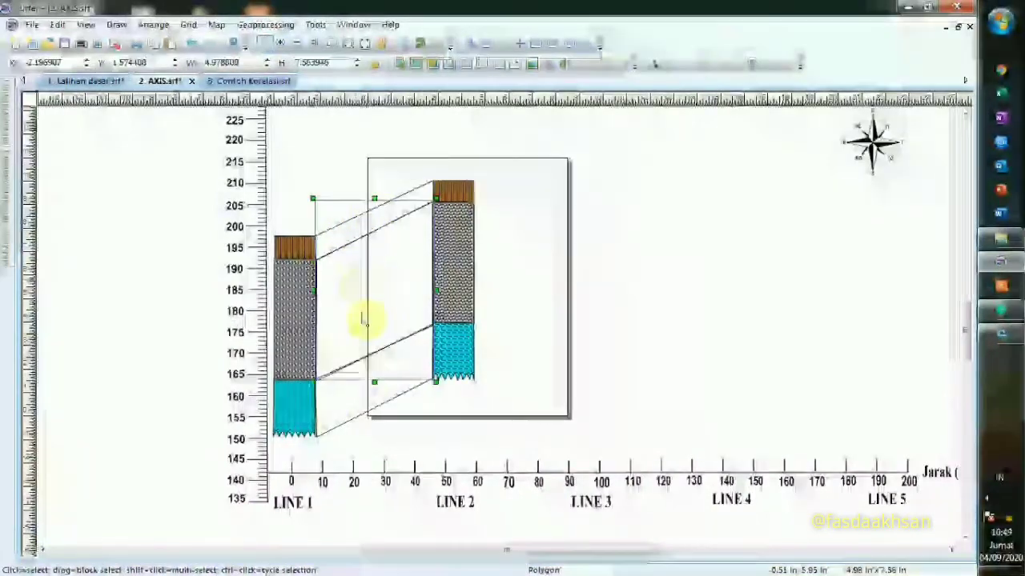
left_click(355, 401)
left_click(504, 309)
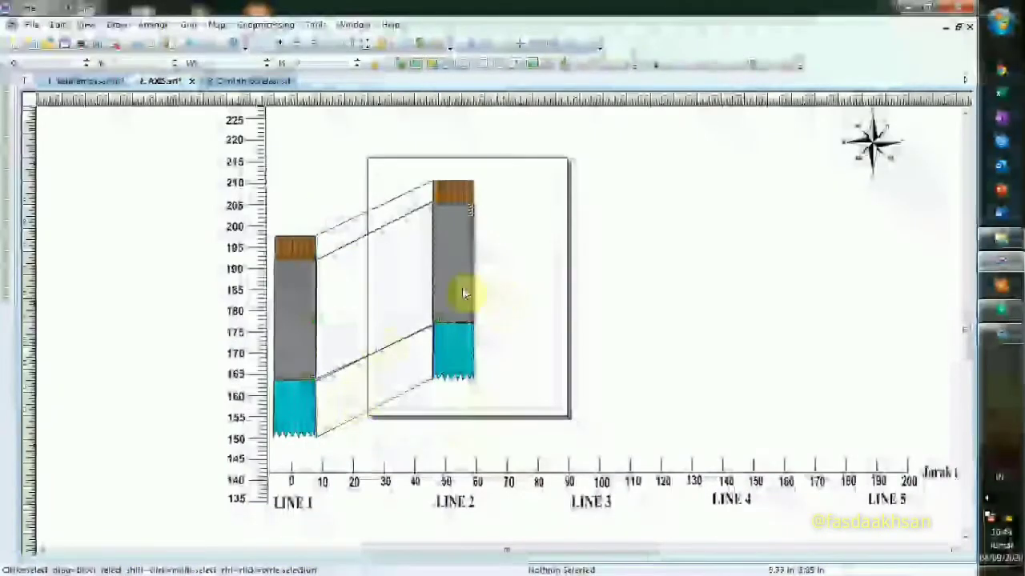
left_click(340, 234)
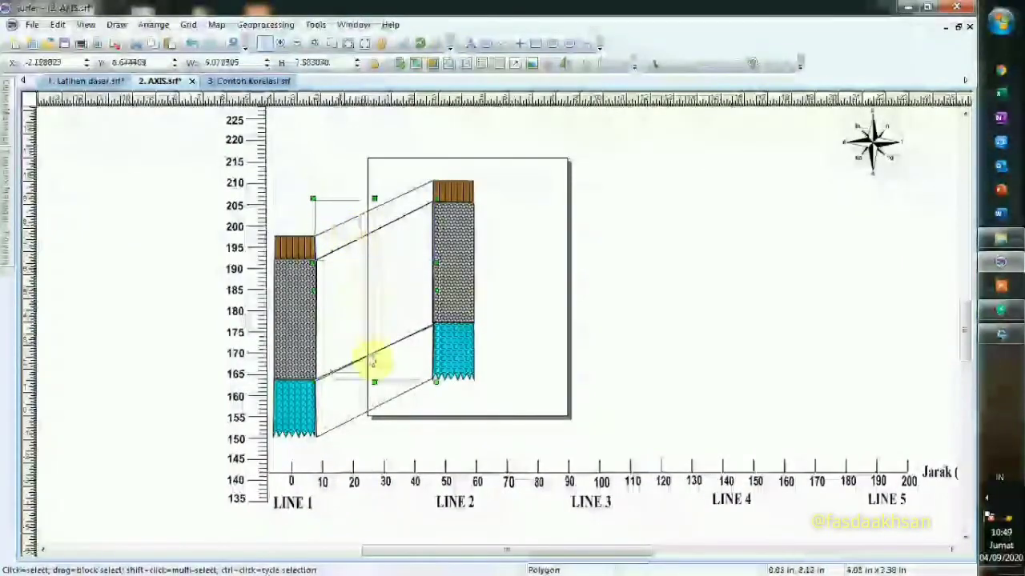
left_click(339, 404)
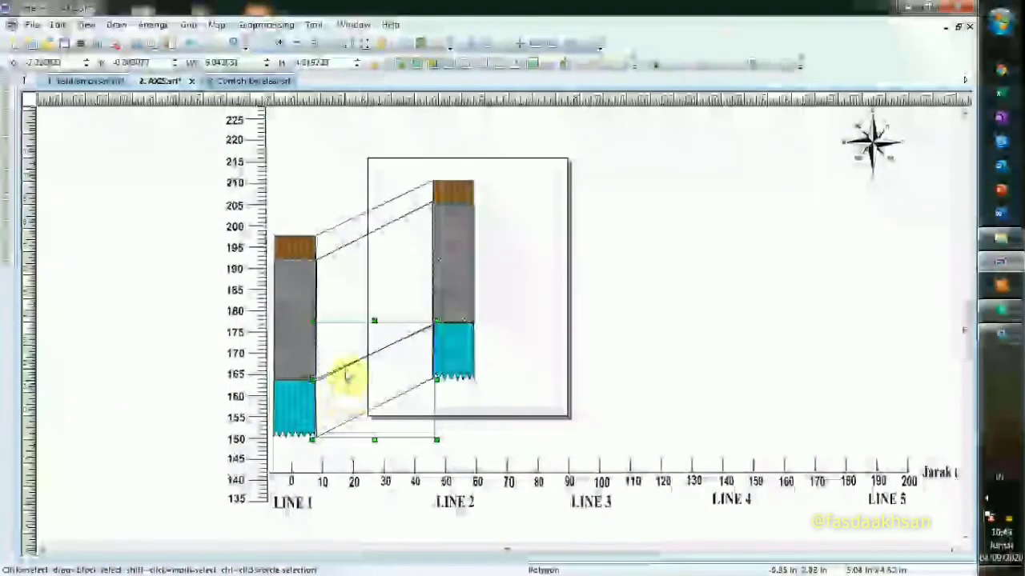
- Fill the top correlation polygon between LINE 1 and LINE 2 with the Vertical pattern, a Brown background and 70% background opacity
left_click(333, 277)
left_click(344, 180)
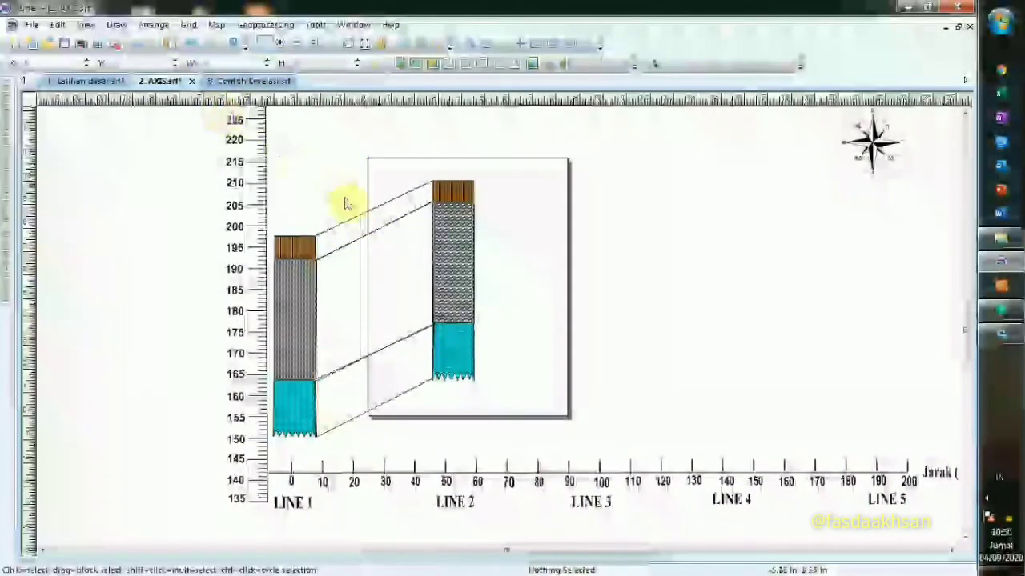
left_click(364, 225)
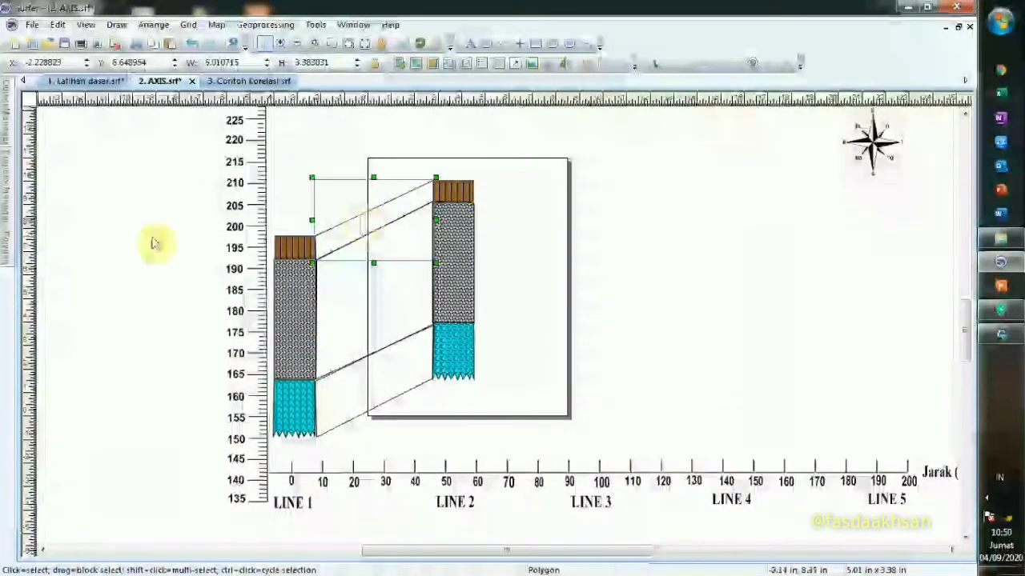
mouse_move(6, 200)
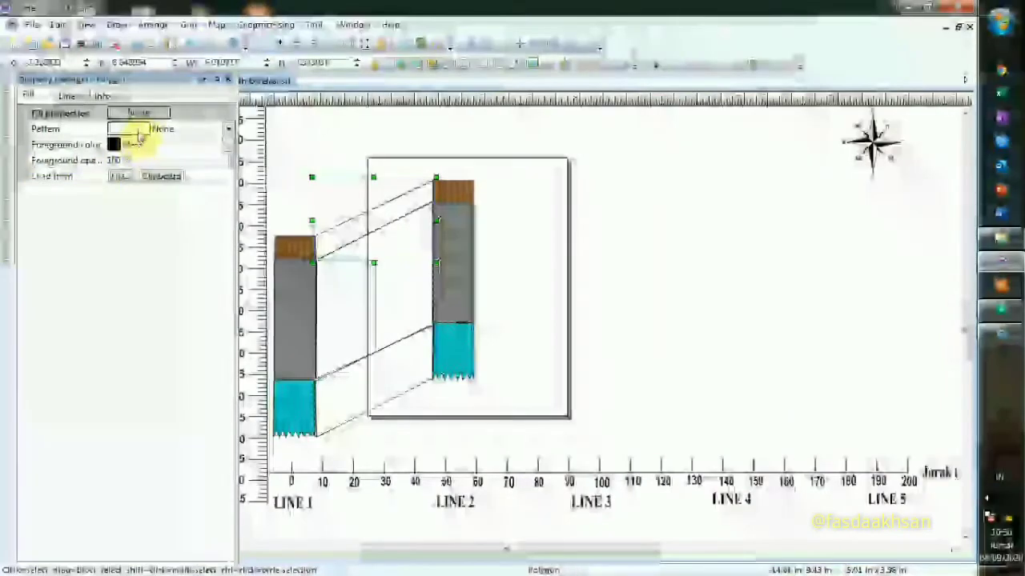
left_click(140, 131)
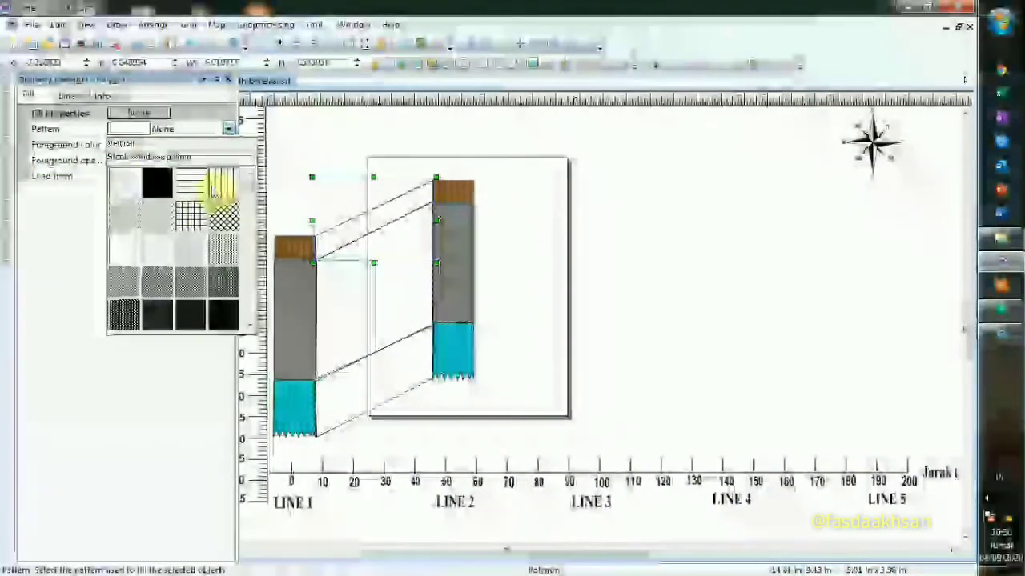
left_click(214, 191)
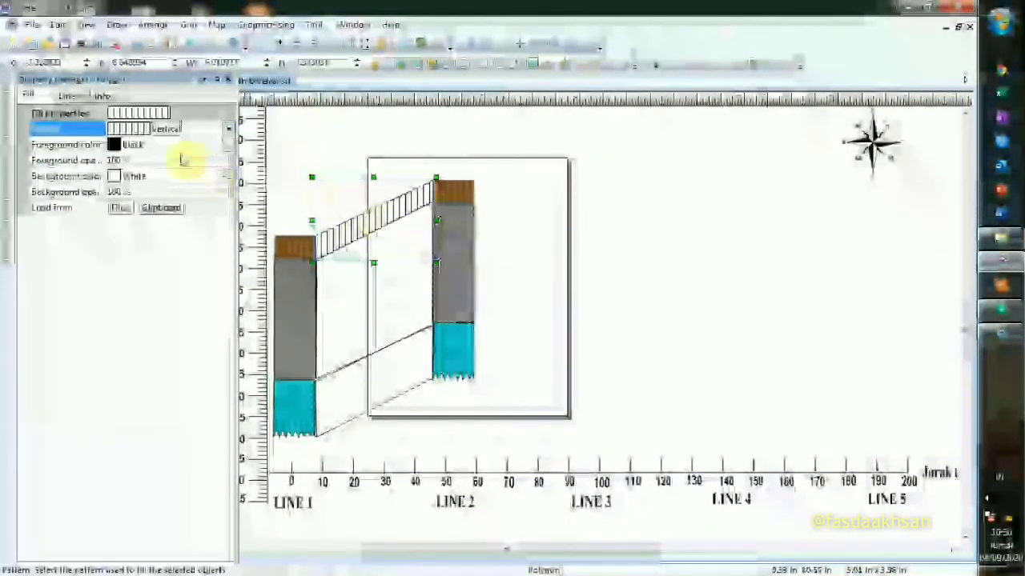
left_click(144, 184)
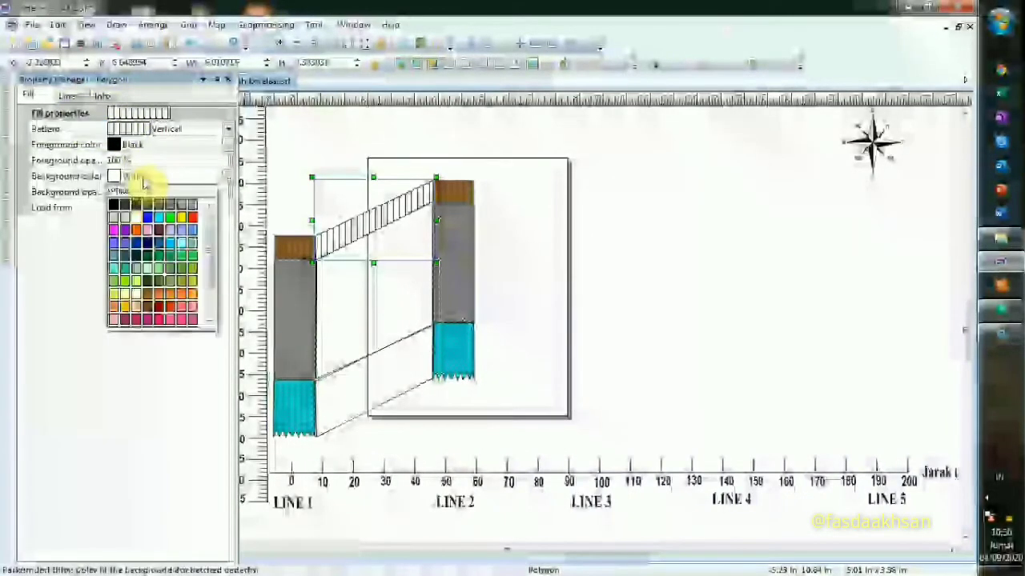
left_click(149, 296)
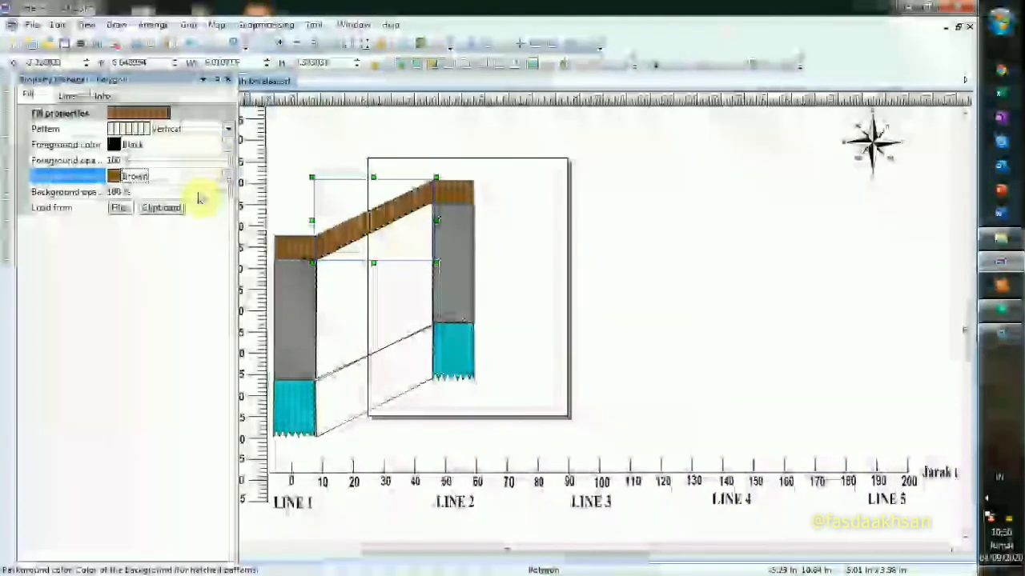
left_click(199, 193)
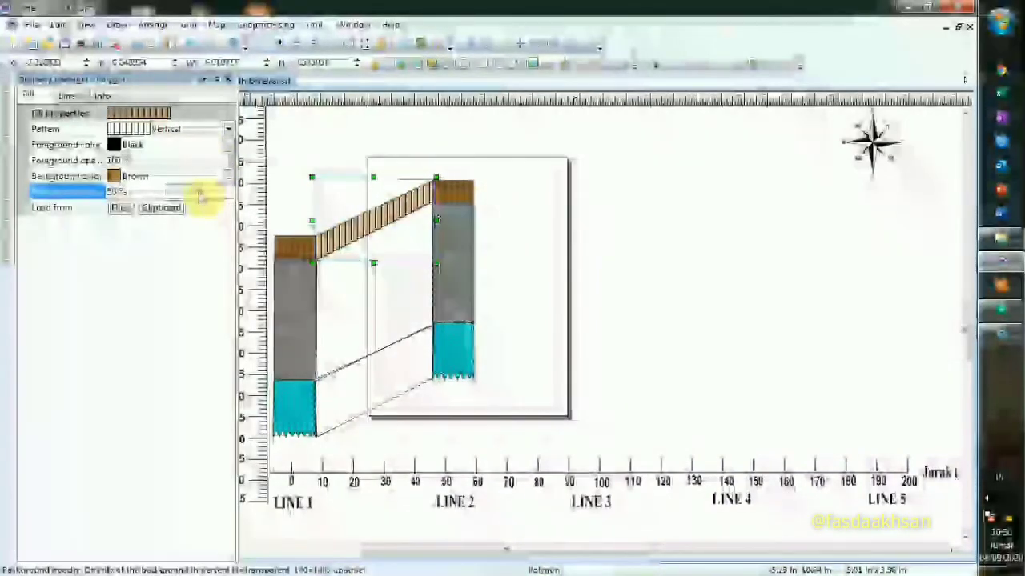
left_click_drag(204, 195, 214, 197)
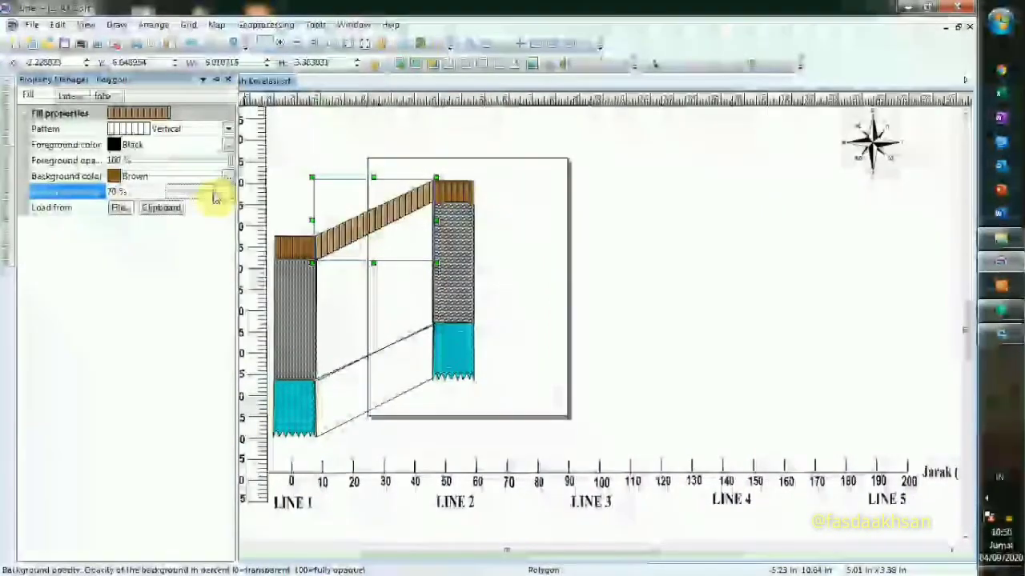
- Fill the middle correlation polygon between LINE 1 and LINE 2 with the Sand pattern, a 20% Black background and roughly half background opacity
left_click(382, 303)
mouse_move(6, 170)
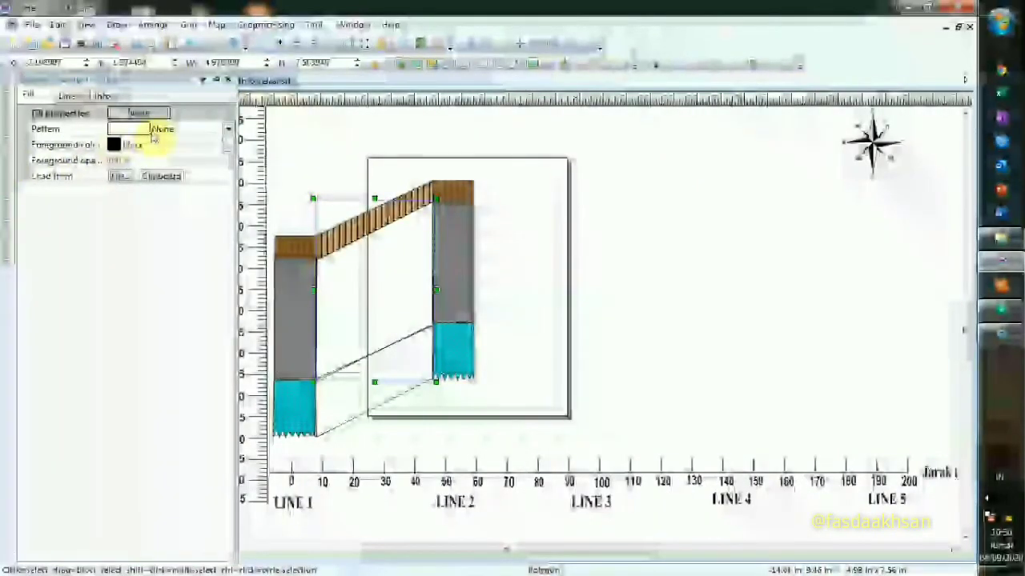
left_click(155, 132)
scroll(171, 232, "down", 3)
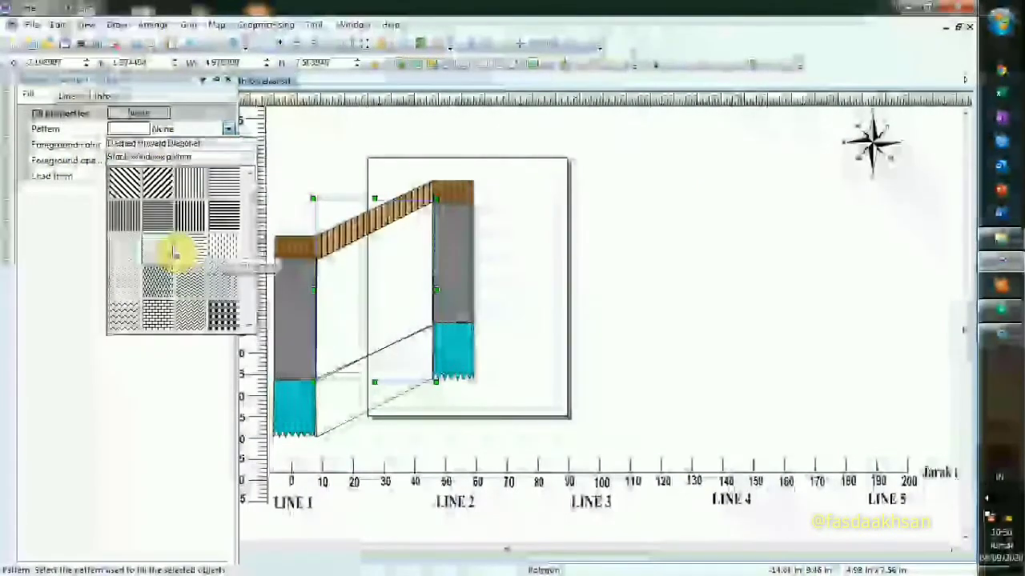
scroll(170, 282, "down", 3)
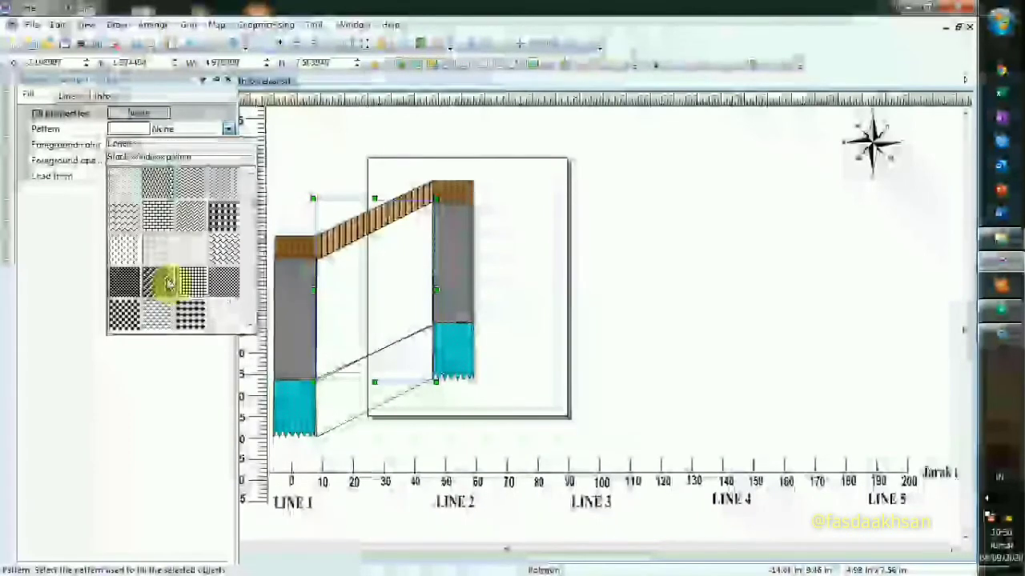
scroll(174, 204, "down", 5)
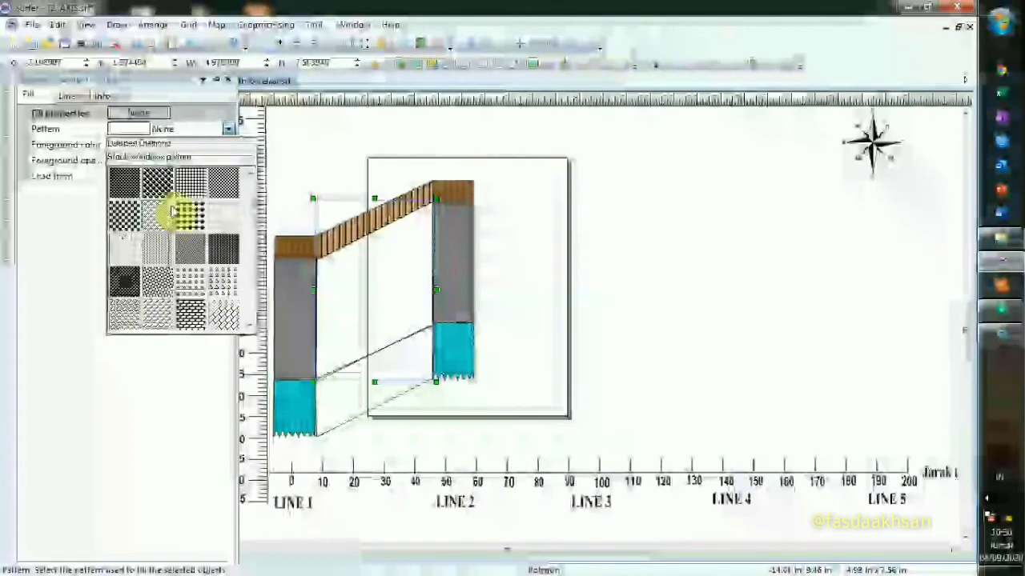
left_click(160, 291)
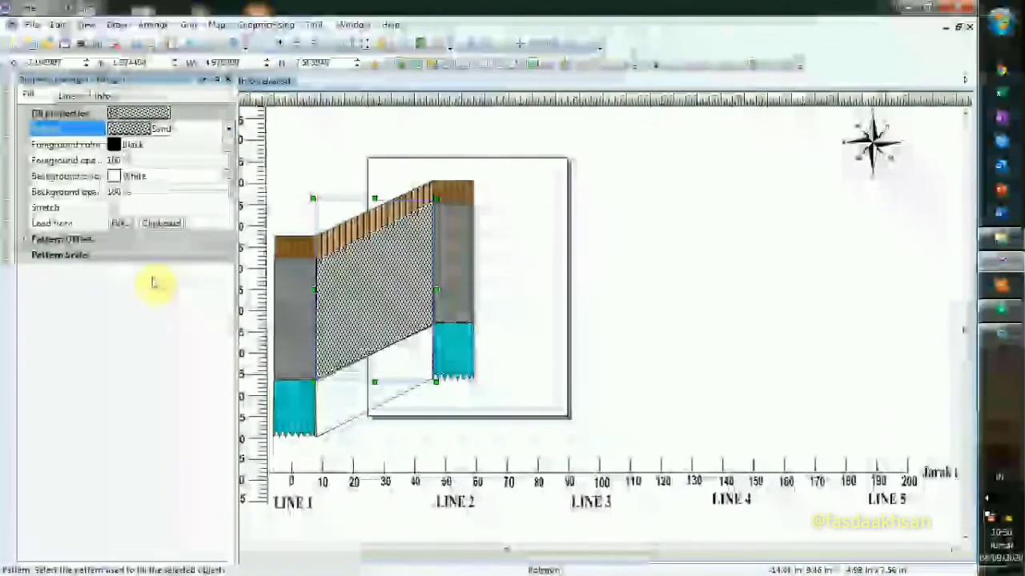
left_click(166, 179)
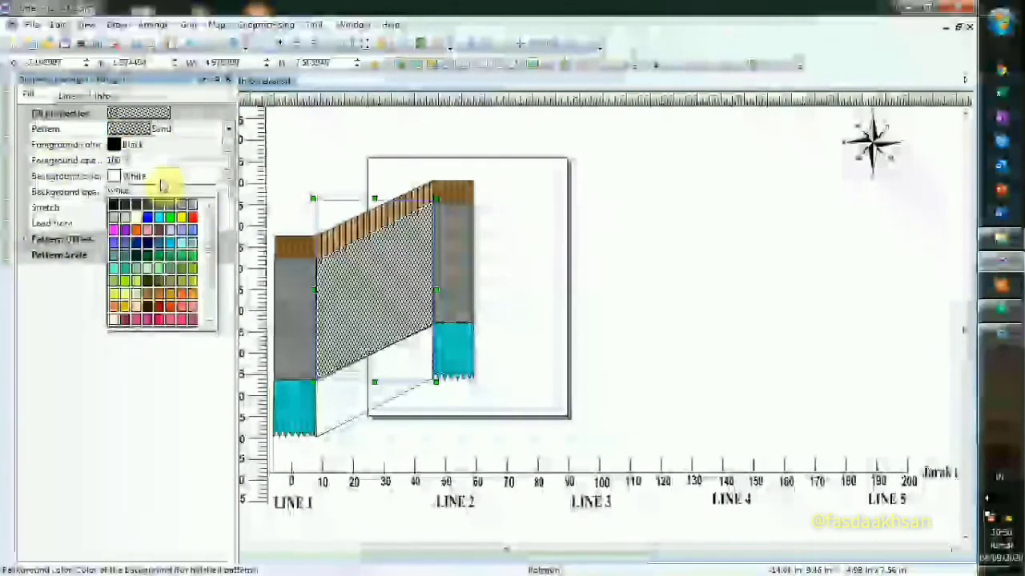
left_click(114, 222)
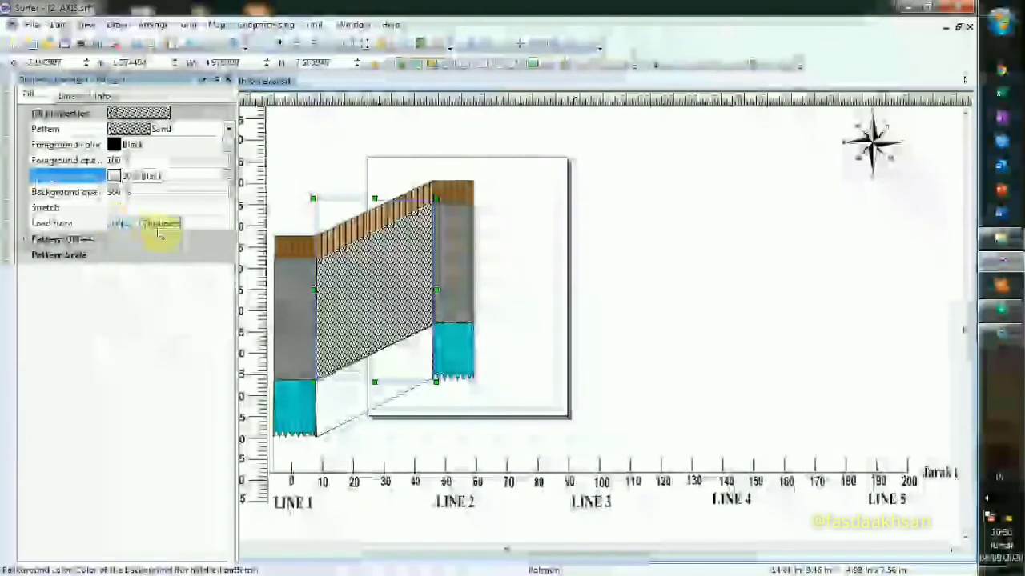
left_click(204, 193)
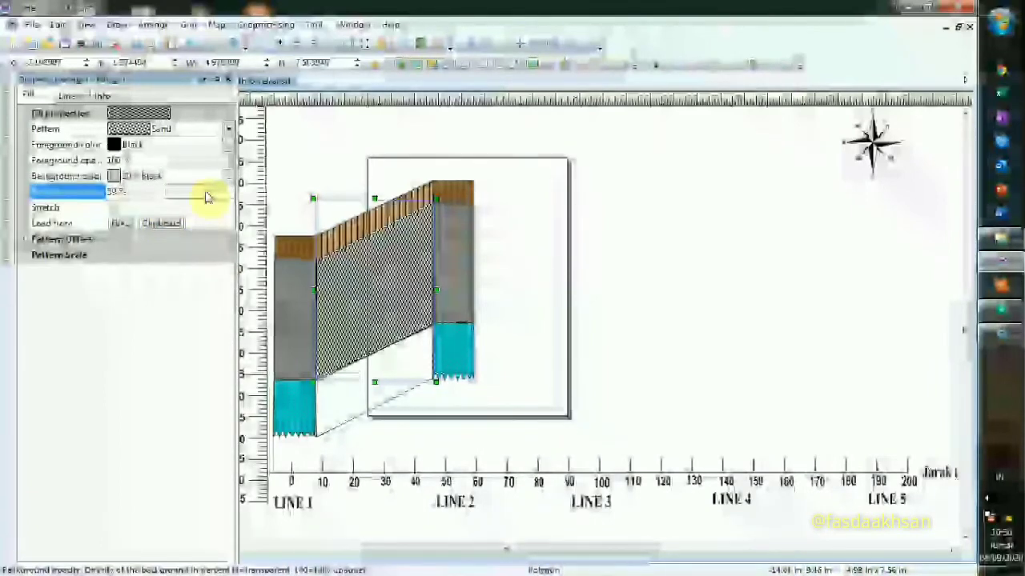
- Fill the lowest correlation polygon between LINE 1 and LINE 2 with the Water pattern, a Cyan background and roughly half background opacity, and deselect it
left_click(338, 403)
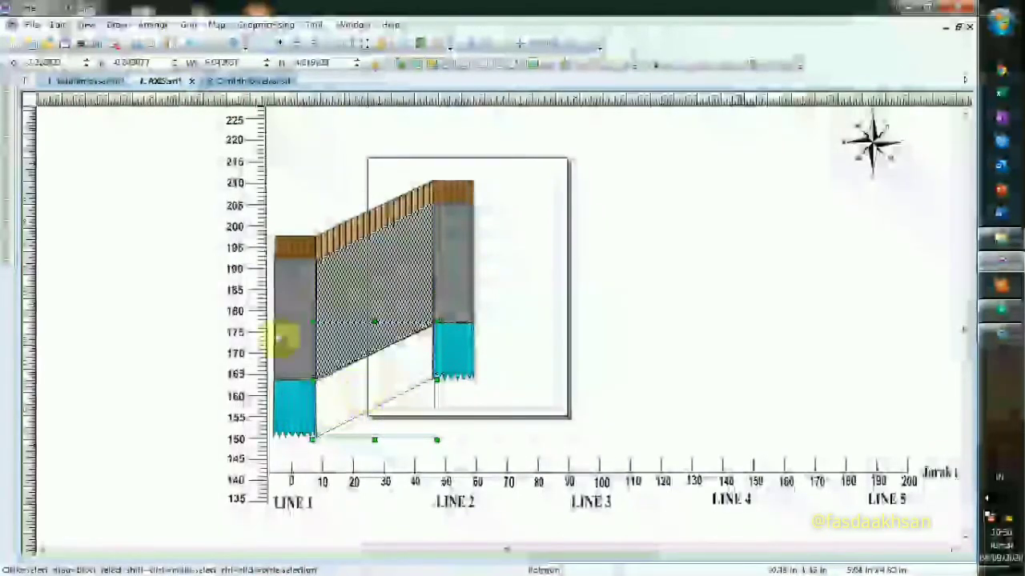
mouse_move(6, 176)
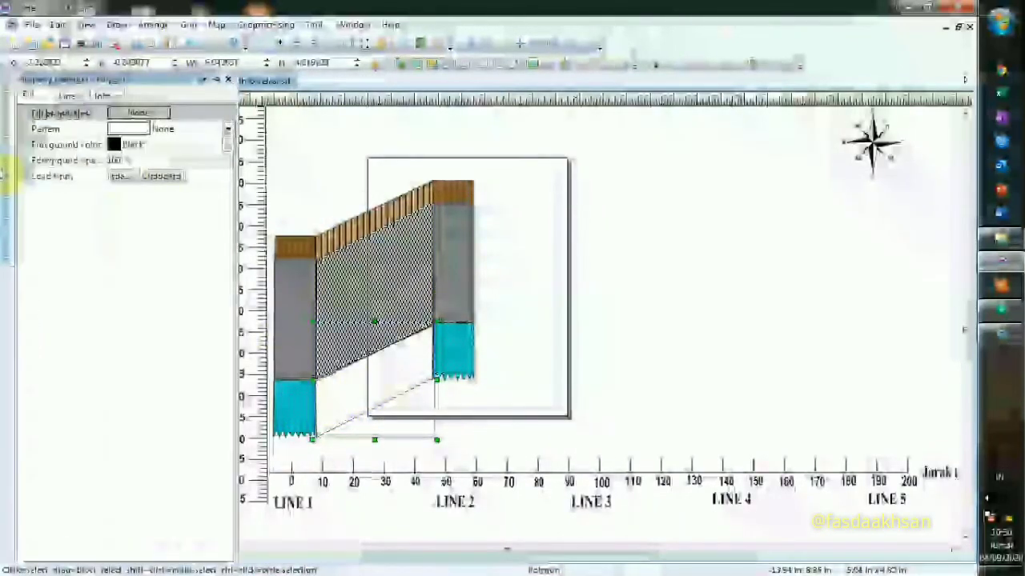
left_click(160, 129)
scroll(158, 244, "down", 6)
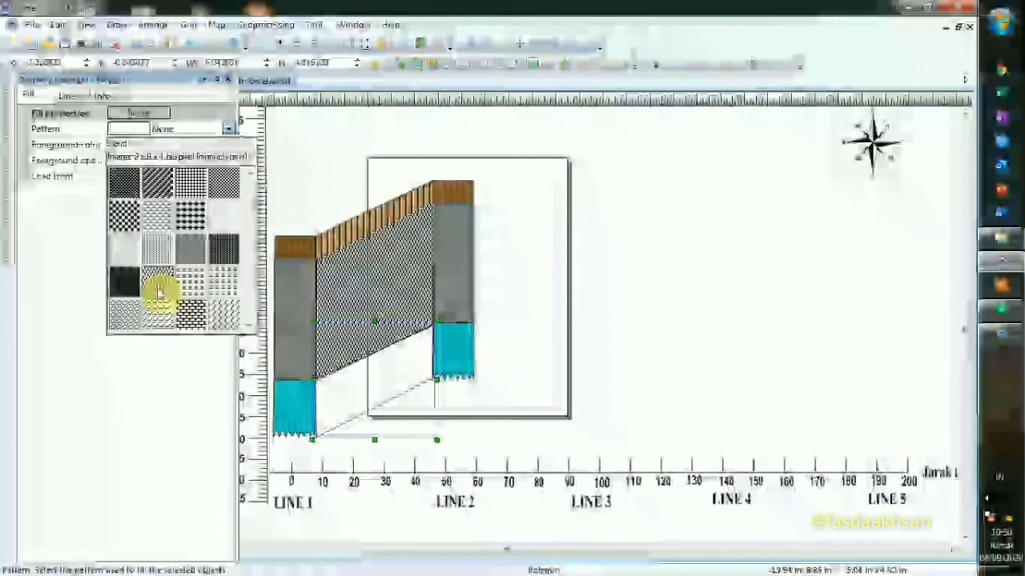
scroll(160, 256, "down", 4)
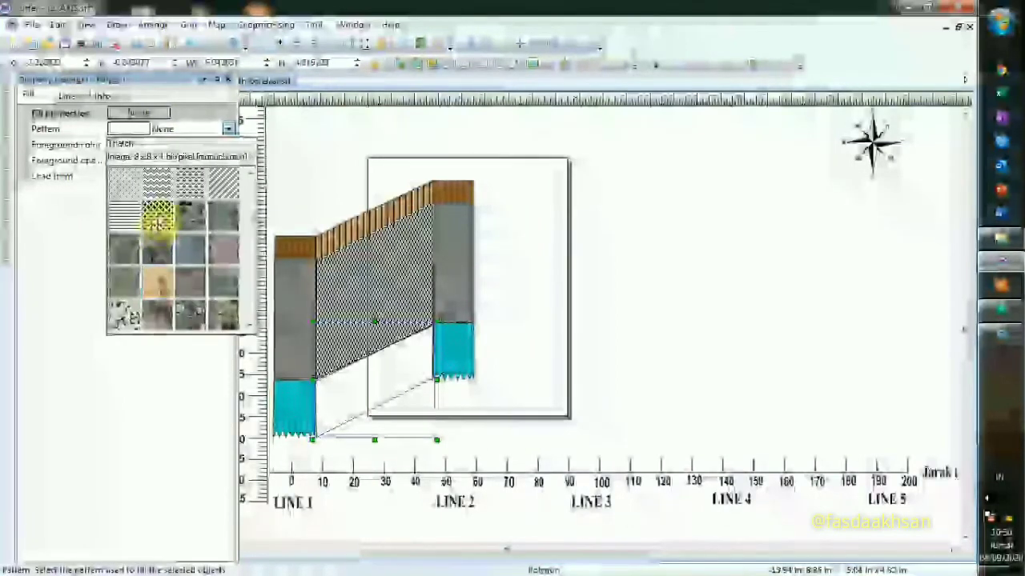
left_click(158, 312)
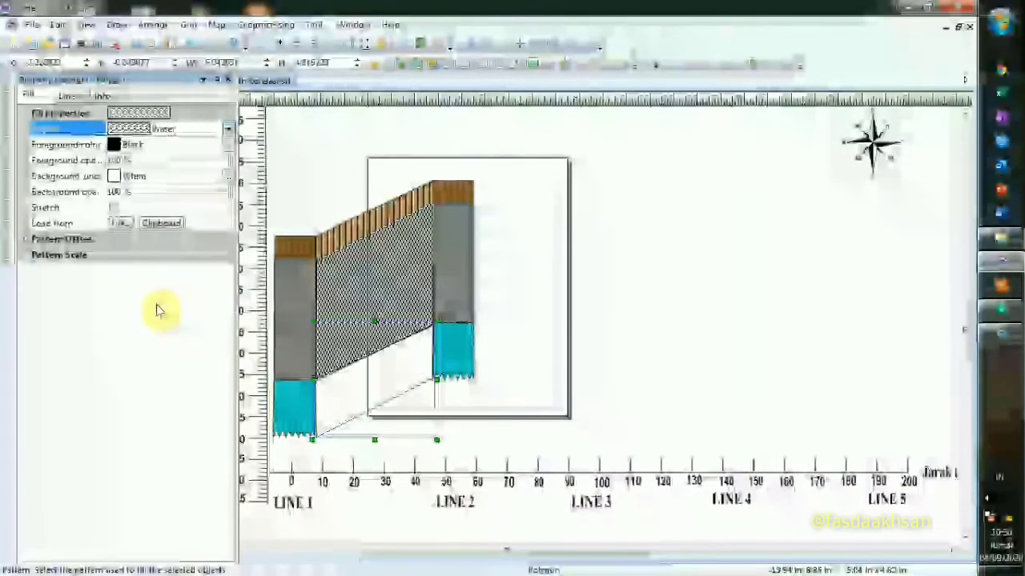
left_click(149, 178)
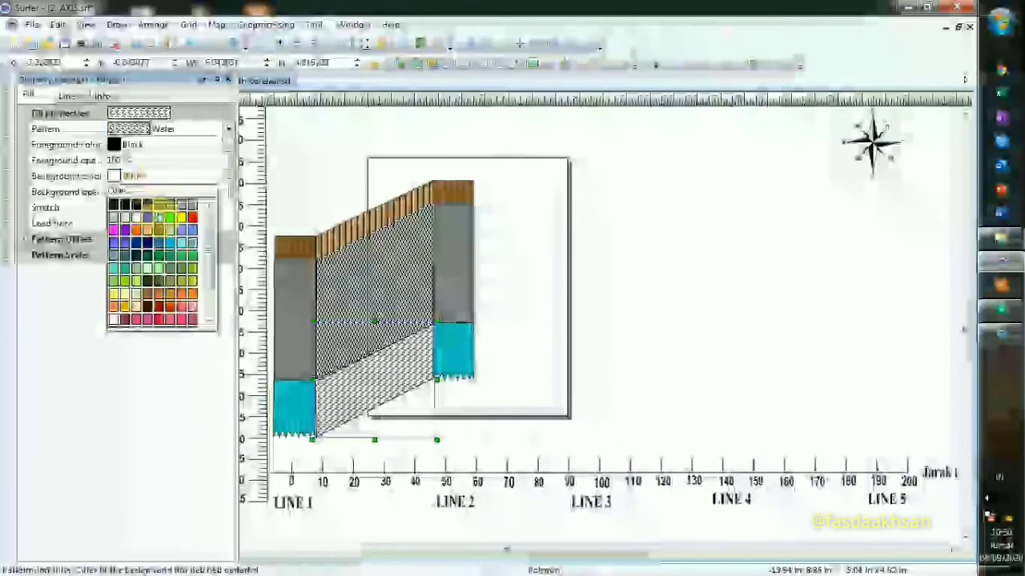
left_click(159, 217)
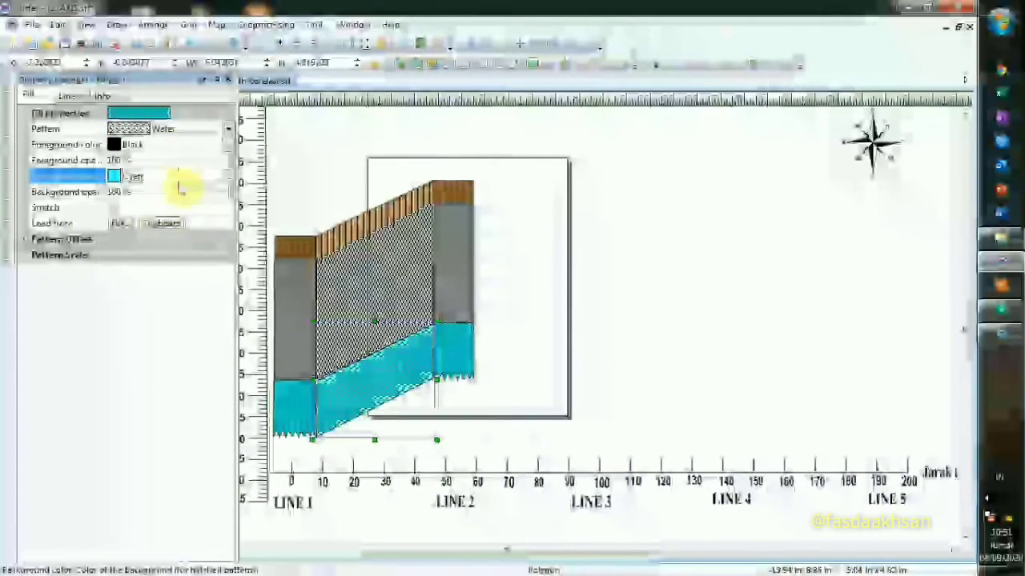
left_click(202, 194)
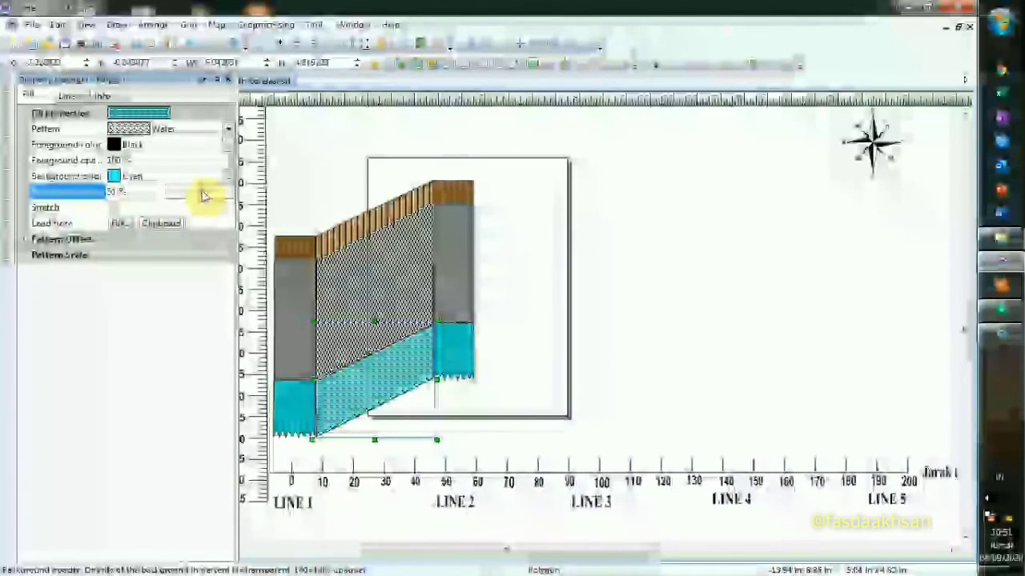
left_click(602, 274)
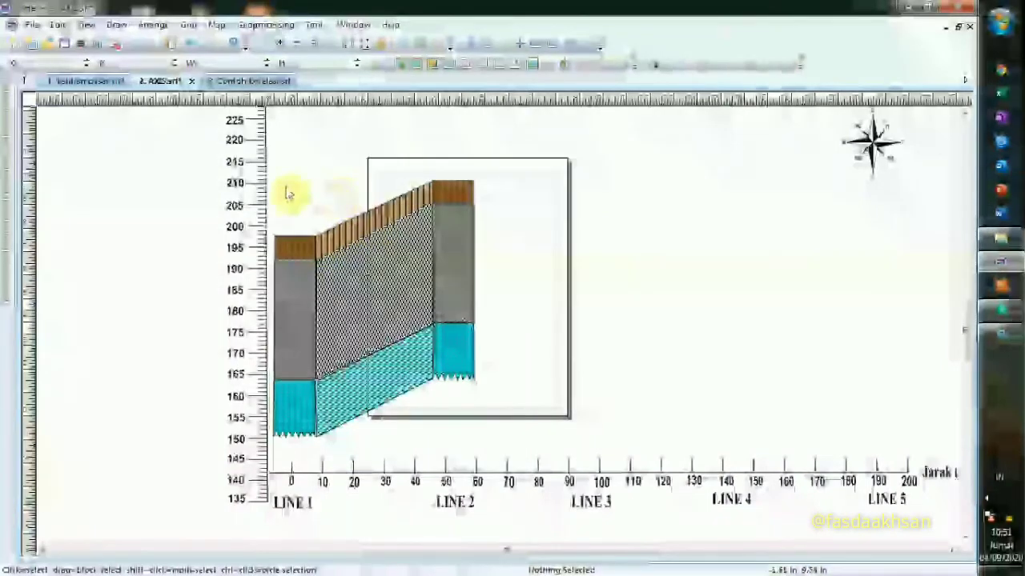
- Examine the finished example section in 3. Contoh Korelasi.srf, comparing how the layers are correlated from LINE 1 through LINE 5
left_click(240, 81)
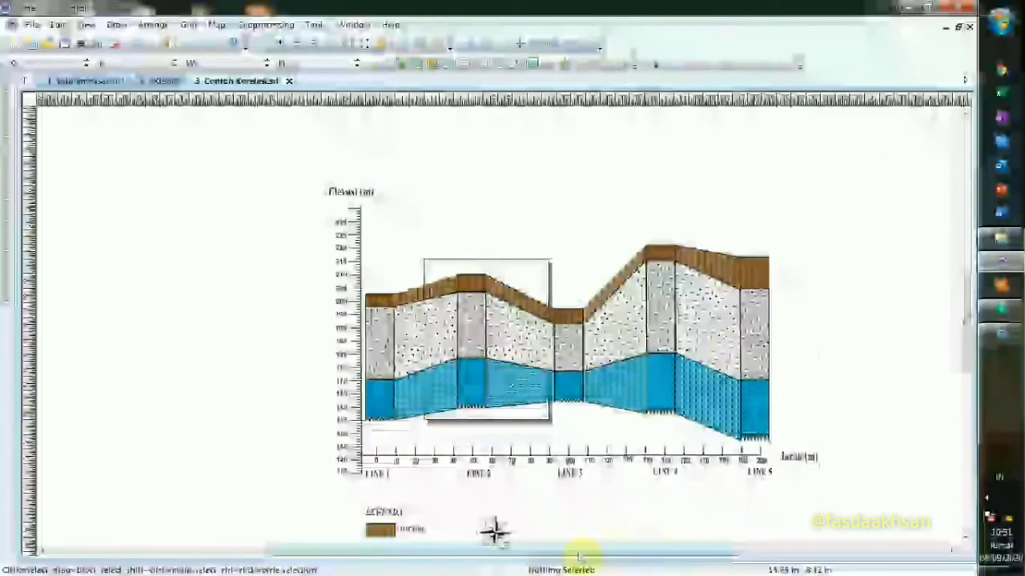
left_click_drag(608, 552, 617, 549)
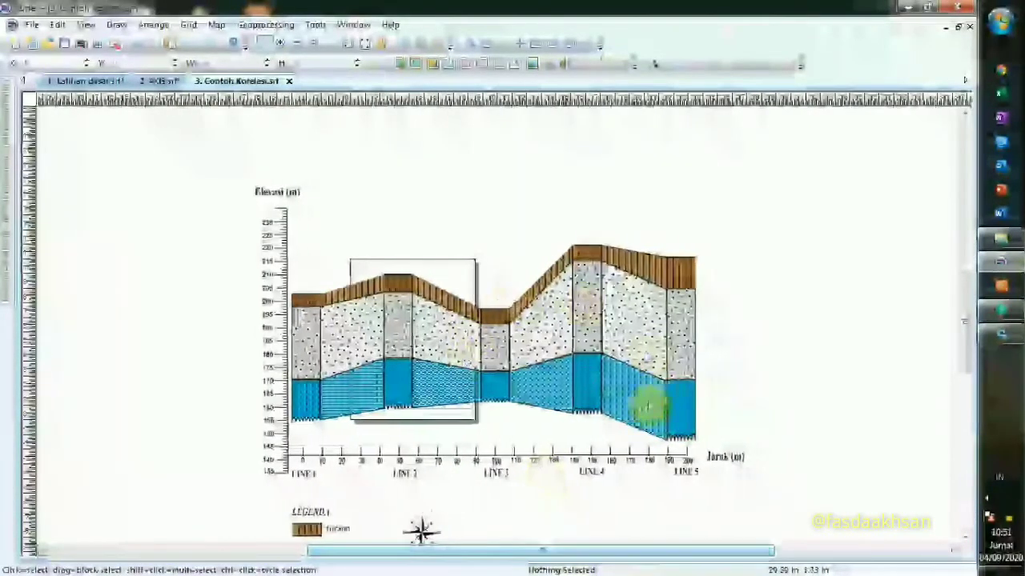
scroll(516, 370, "up", 1)
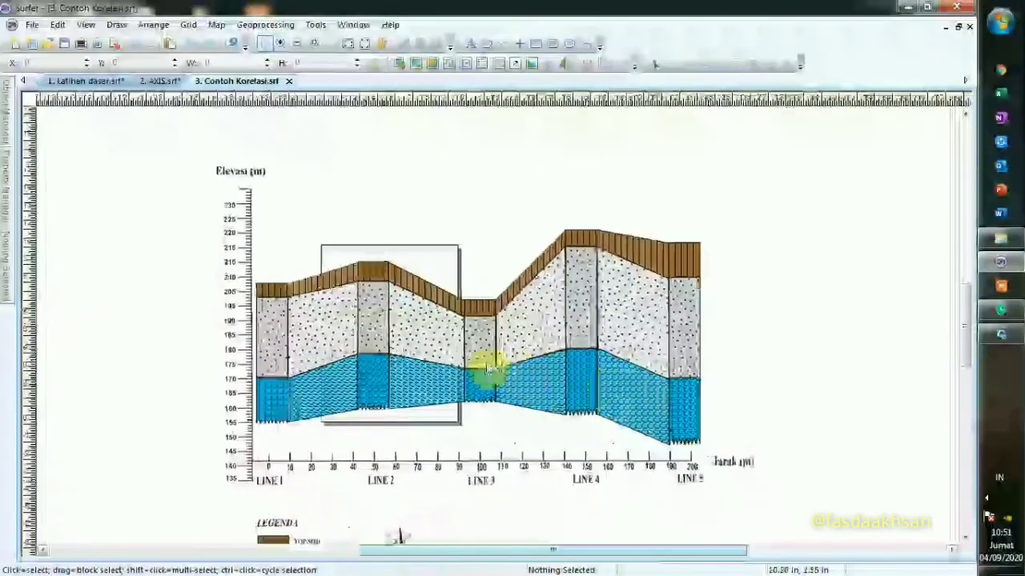
scroll(490, 370, "up", 1)
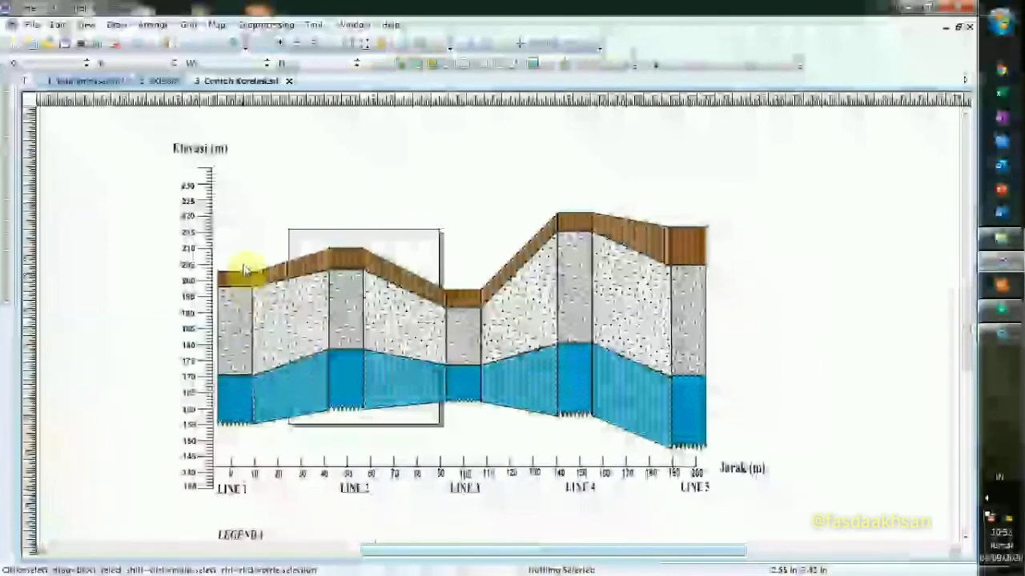
scroll(242, 288, "up", 3)
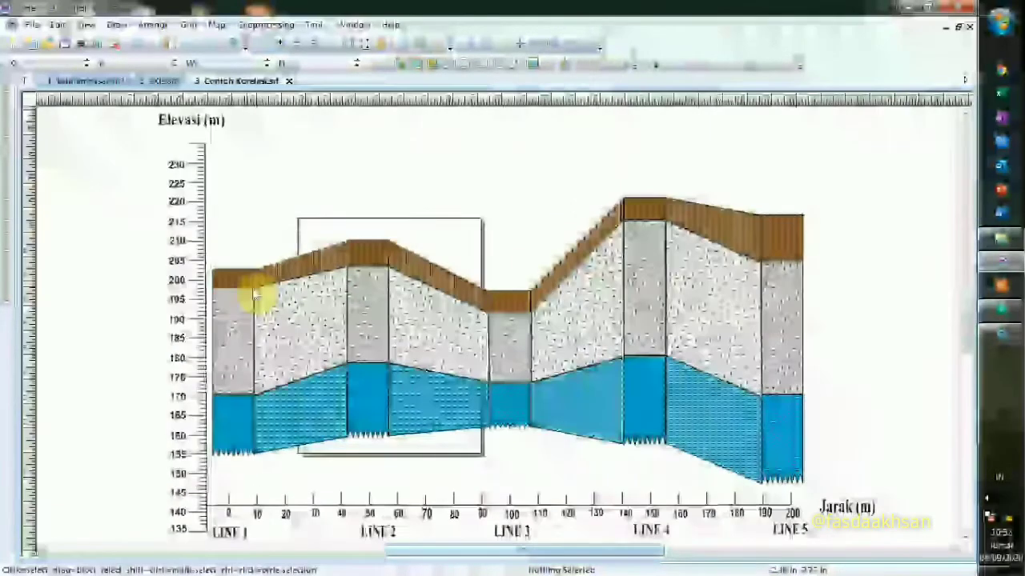
scroll(256, 291, "up", 1)
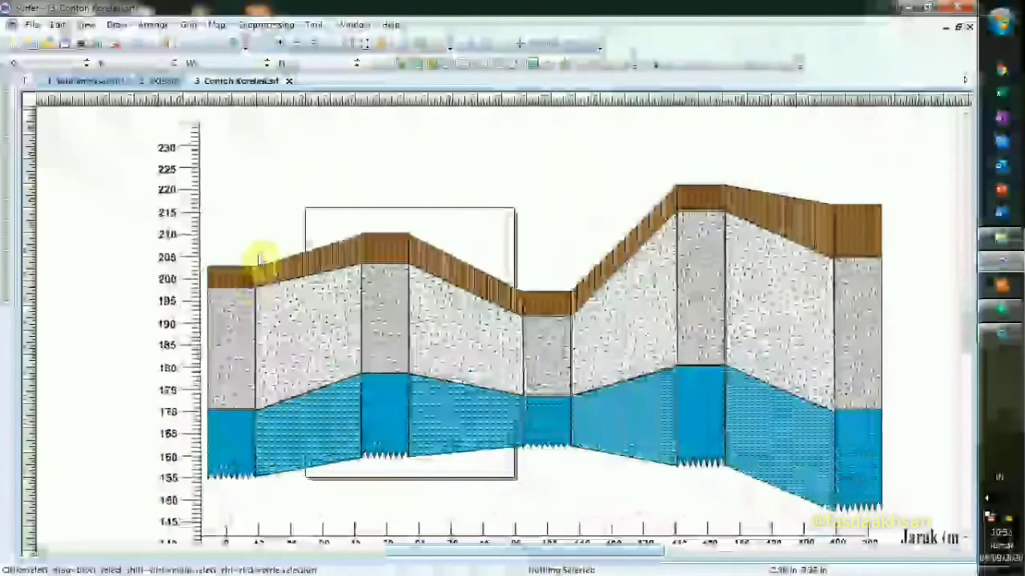
scroll(261, 264, "down", 1)
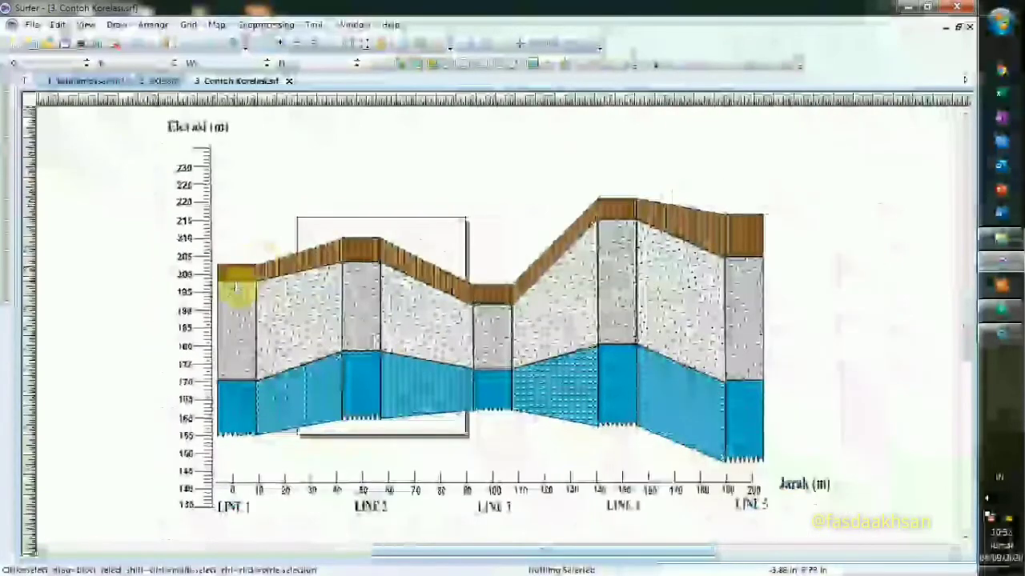
scroll(237, 288, "up", 1)
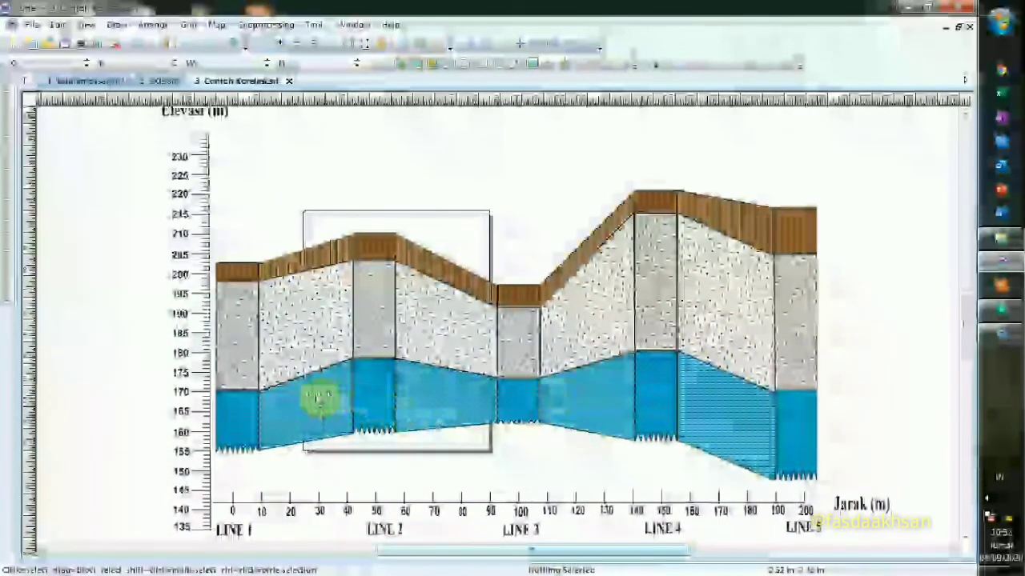
scroll(318, 398, "up", 3)
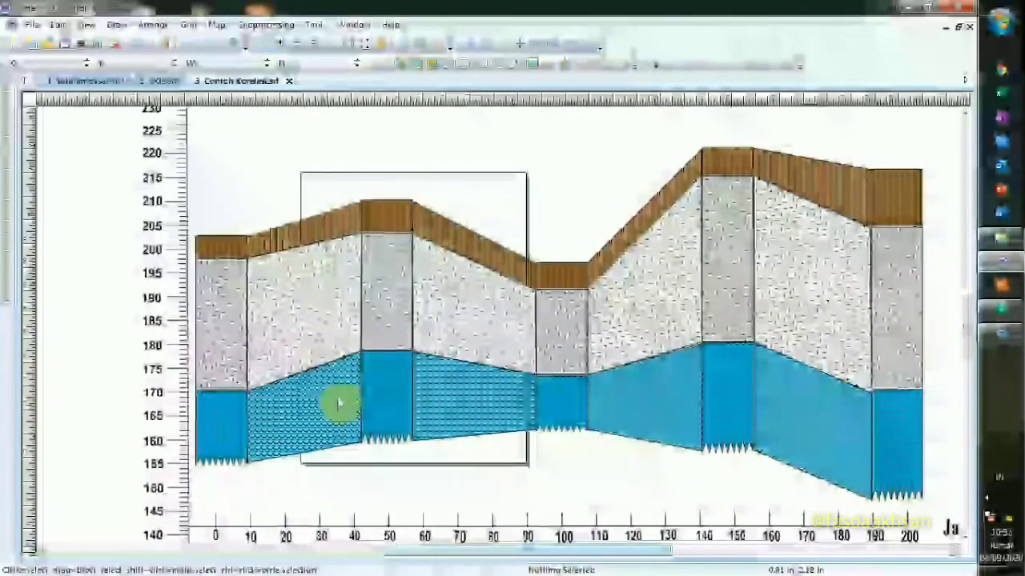
- Examine the example section's axis titles, LINE labels, legend entries for each layer and north arrow, along with the overall section layout
scroll(337, 405, "down", 2)
scroll(389, 401, "down", 1)
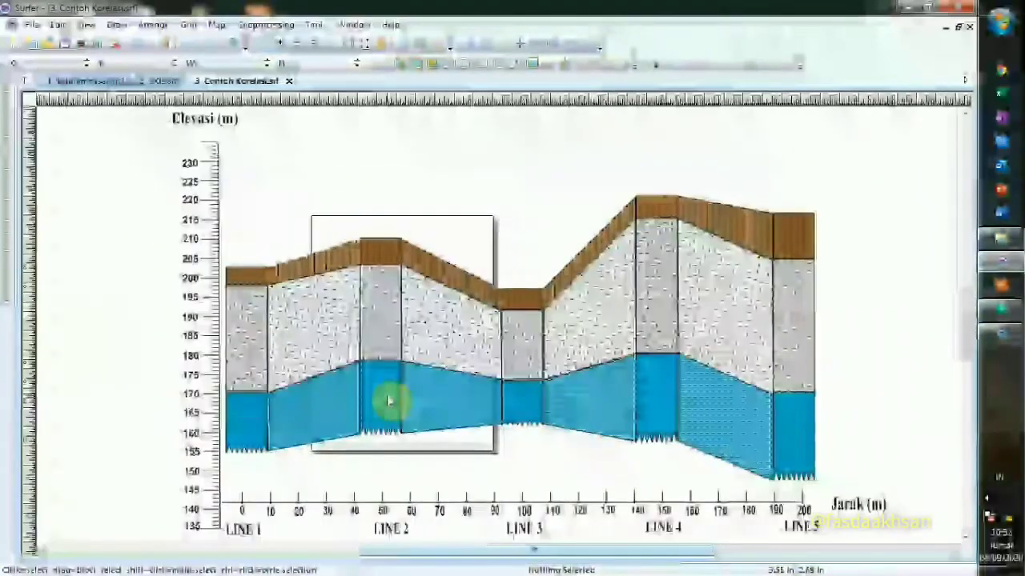
scroll(348, 347, "down", 1)
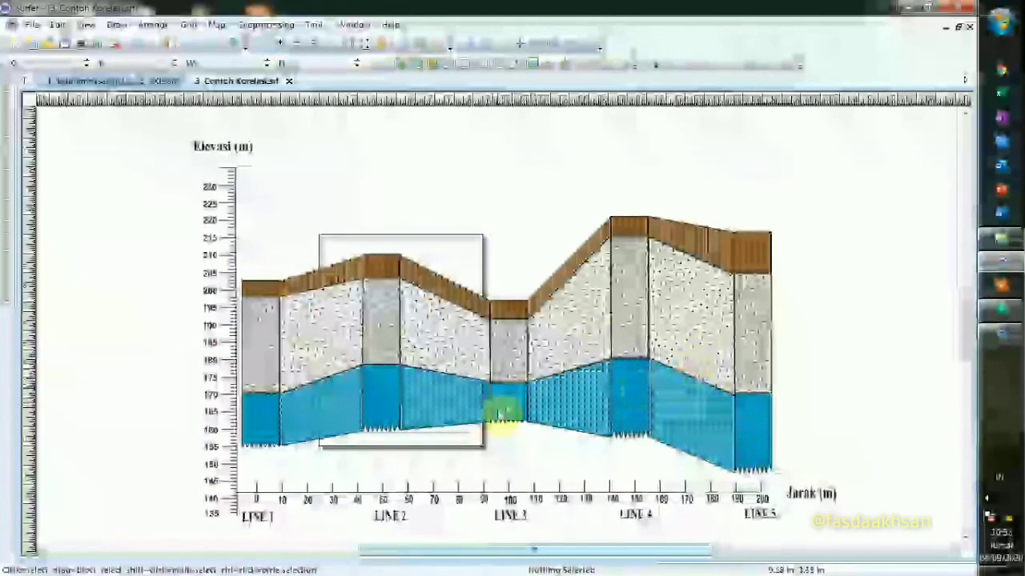
scroll(500, 431, "down", 1)
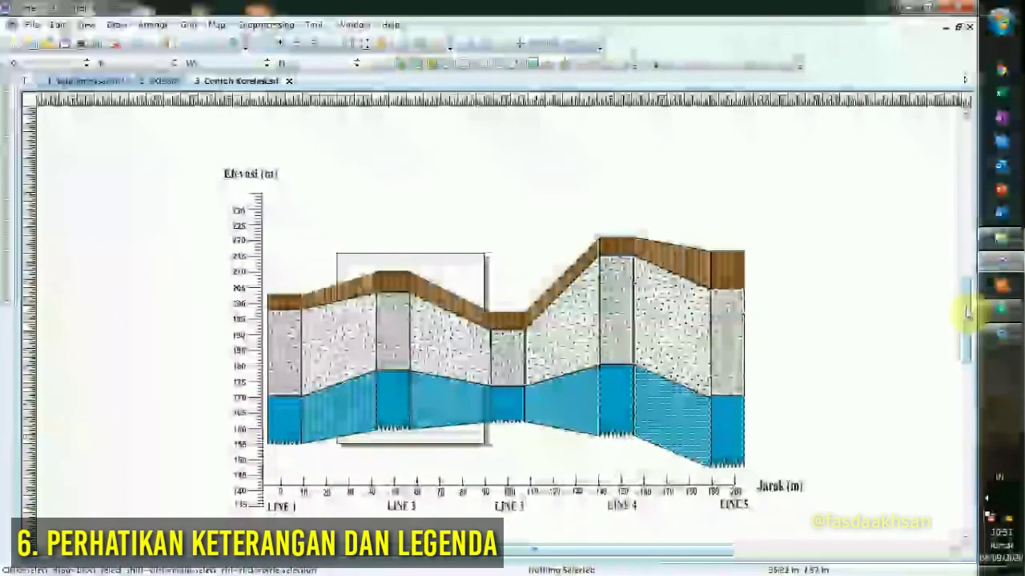
left_click_drag(971, 326, 982, 373)
scroll(303, 408, "down", 1)
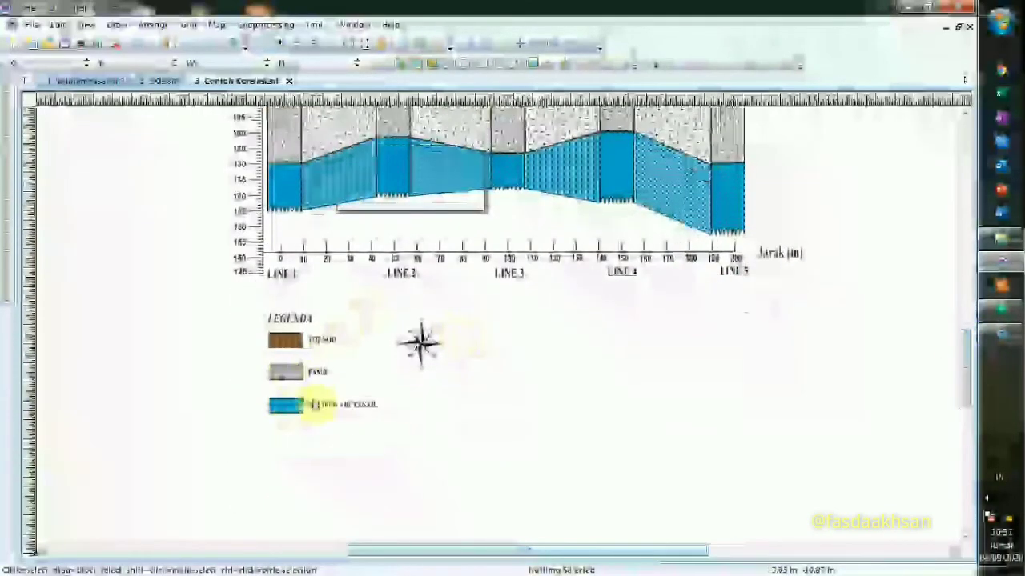
scroll(345, 393, "up", 1)
scroll(345, 393, "up", 2)
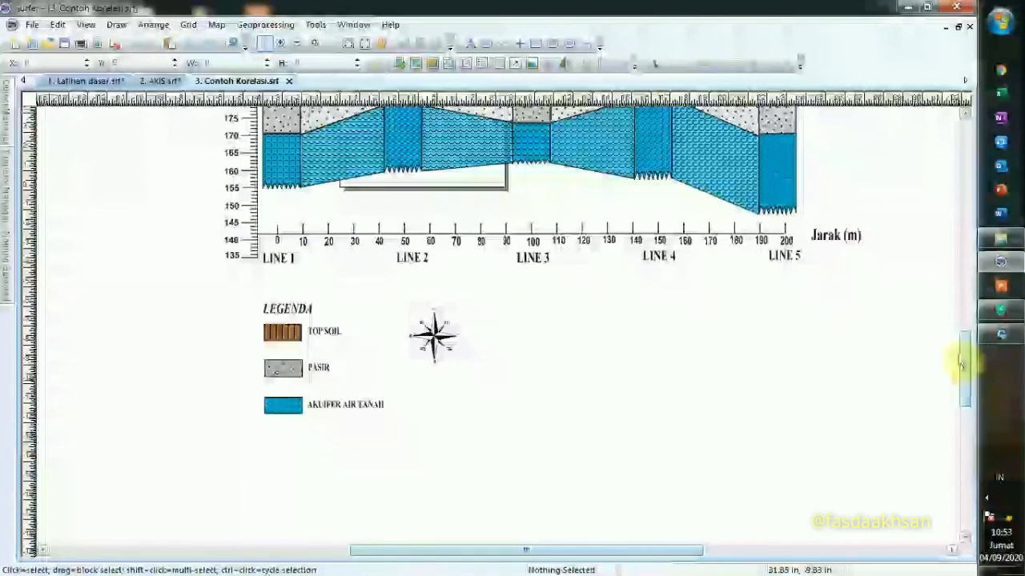
scroll(705, 384, "up", 3)
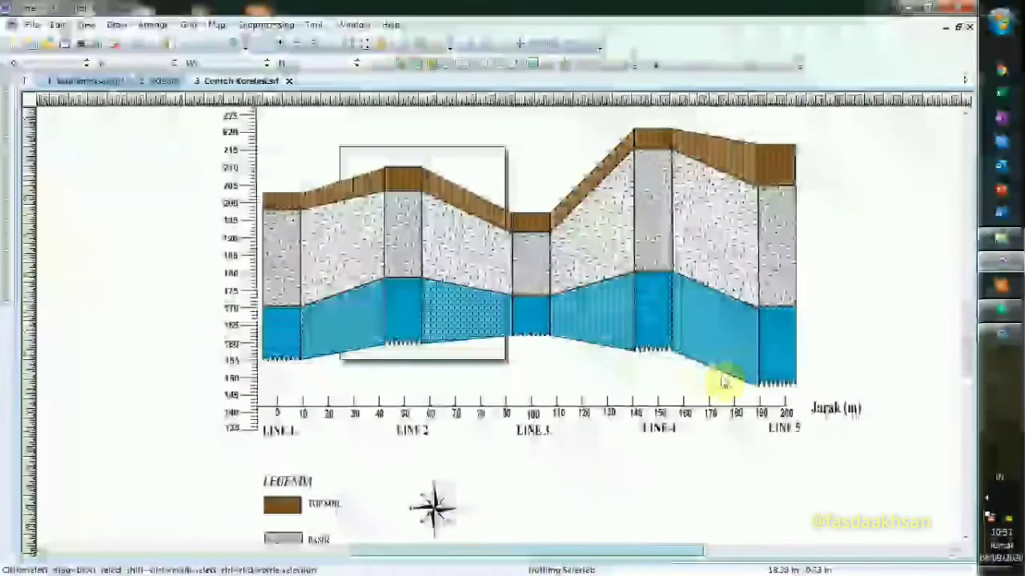